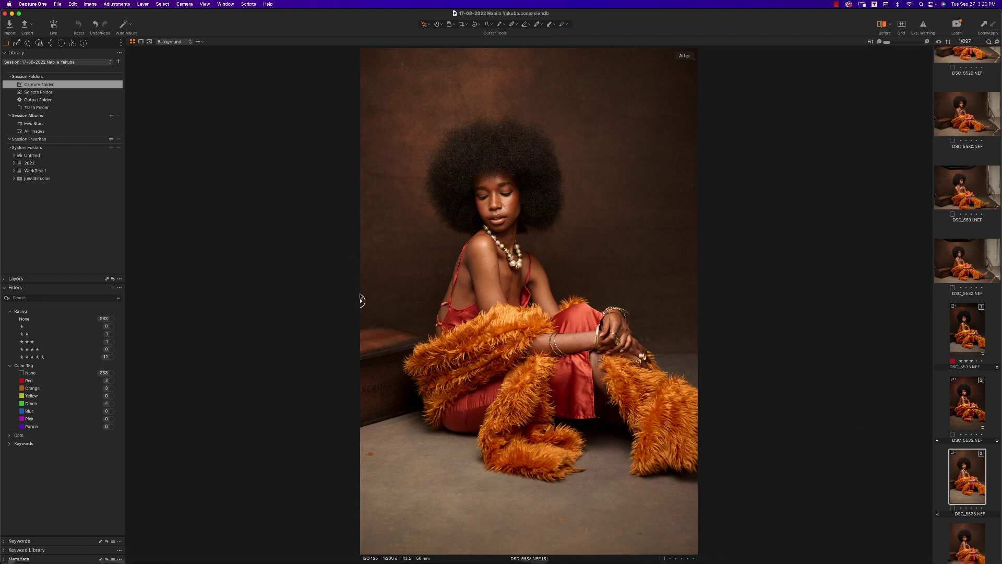
Lower the Background layer's contrast to -7 and saturation to -15 in the exposure adjustments.
left_click_drag(361, 301, 130, 188)
left_click(50, 44)
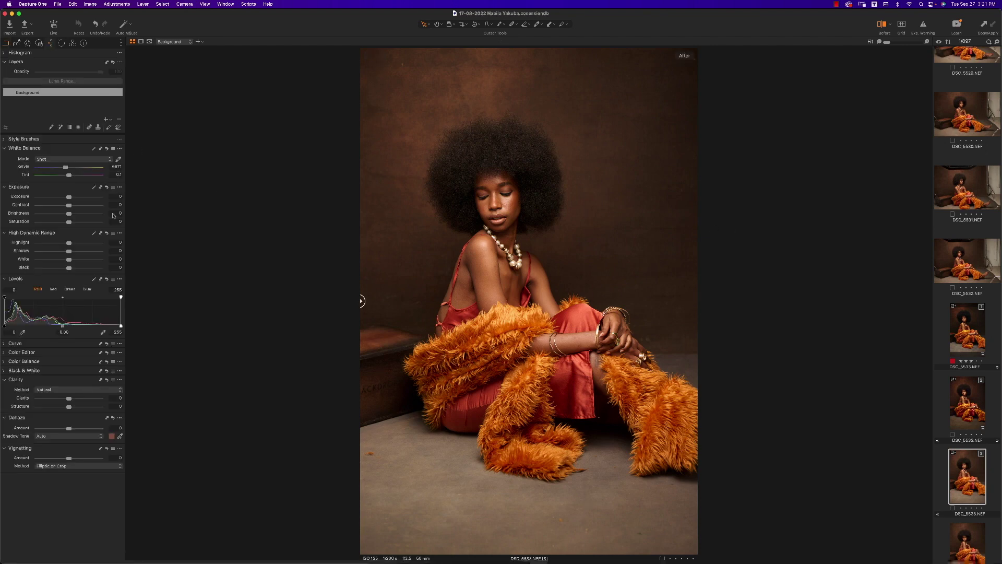
left_click_drag(69, 222, 68, 208)
left_click_drag(66, 208, 65, 207)
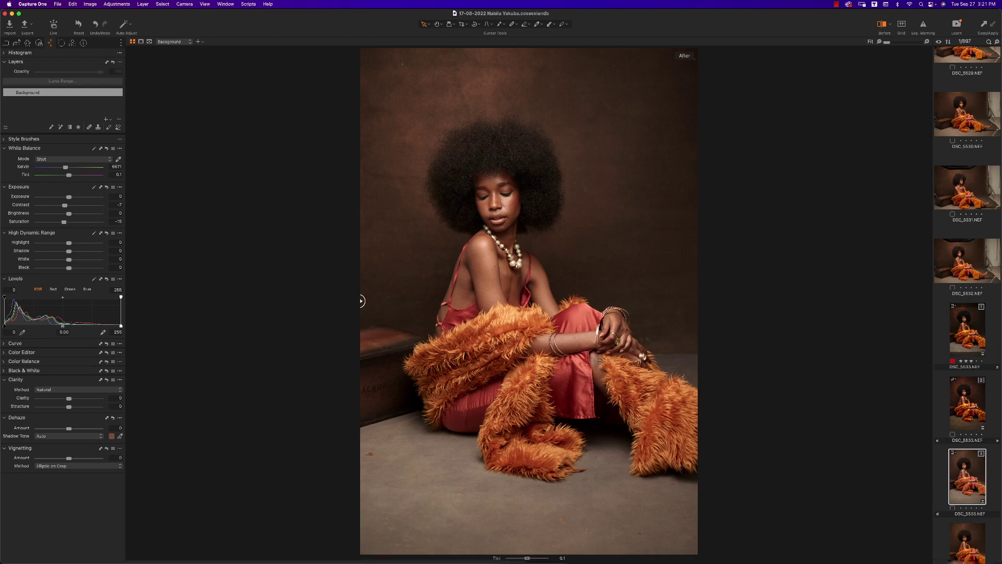
Shift the Background layer's white balance tint to -1.6.
key("Left")
key("Left")
key("Left")
key("Left")
key("Left")
key("Left")
key("Left")
key("Left")
key("Left")
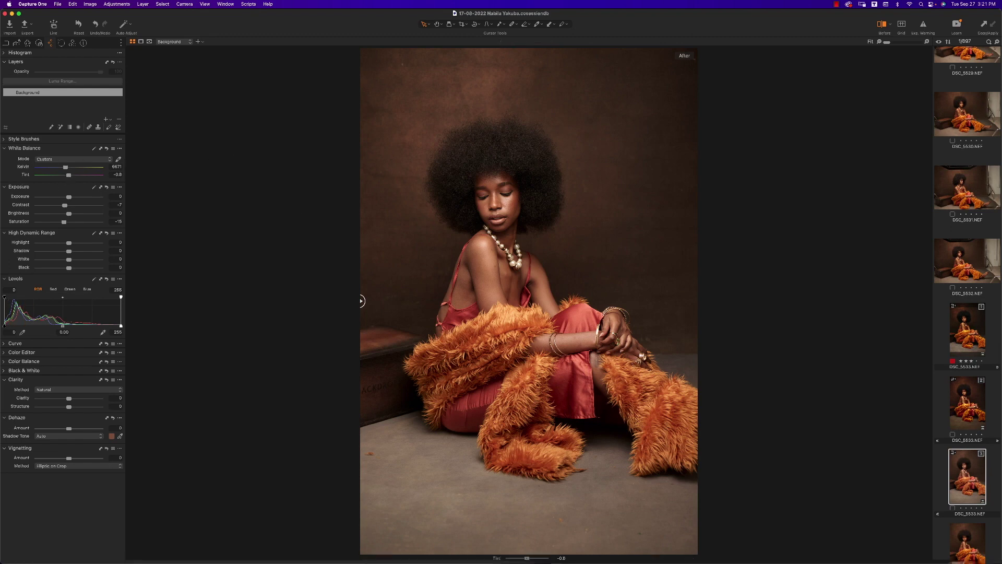
key("Left")
key("Left")
key("Left")
key("Left")
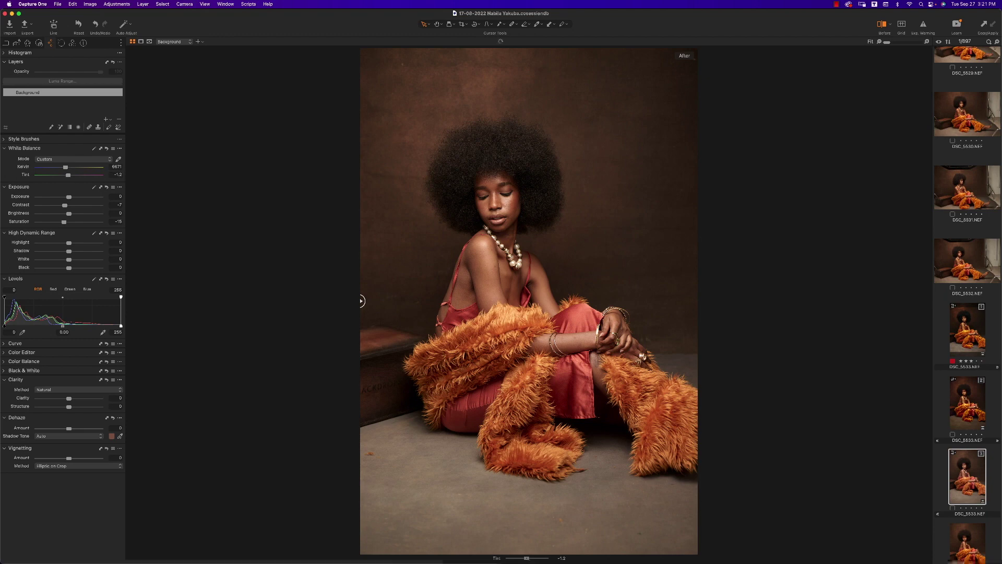
key("Left")
key("Left")
key("Left")
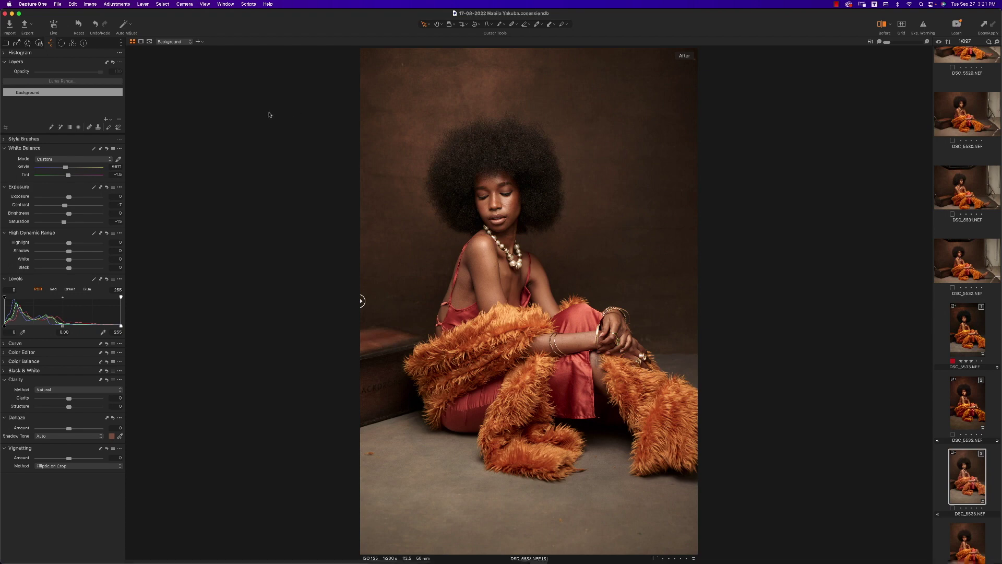
left_click(198, 43)
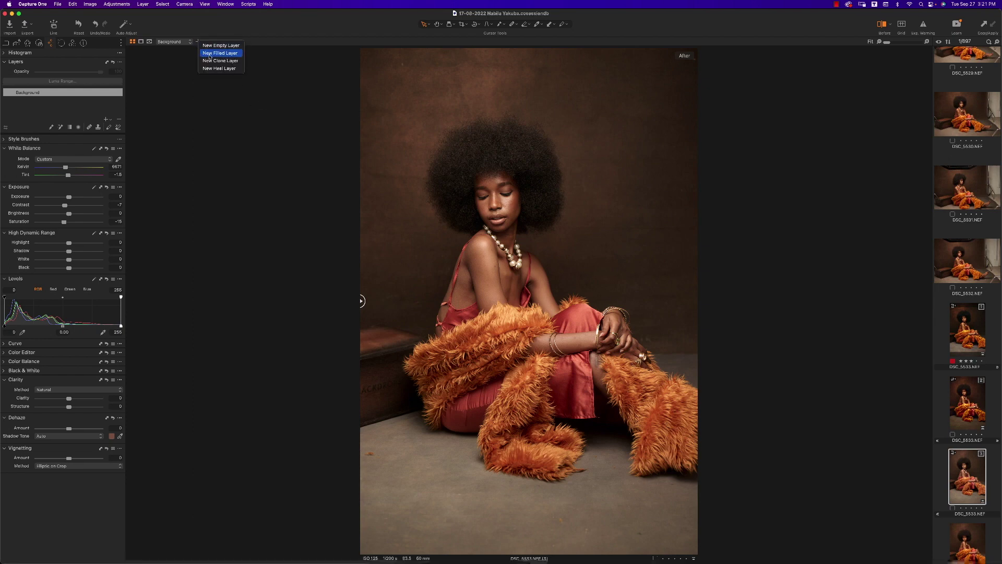
left_click(205, 60)
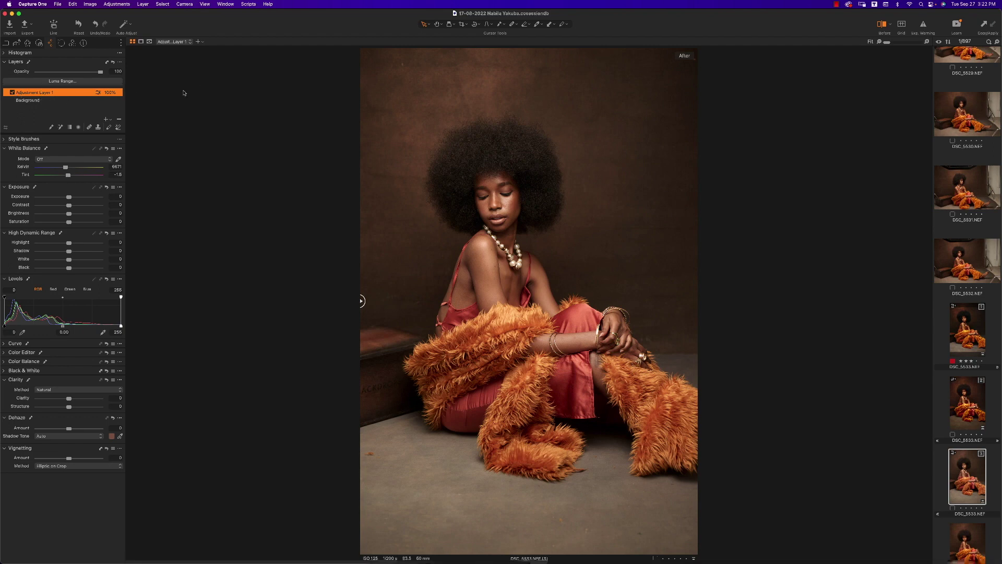
double_click(74, 95)
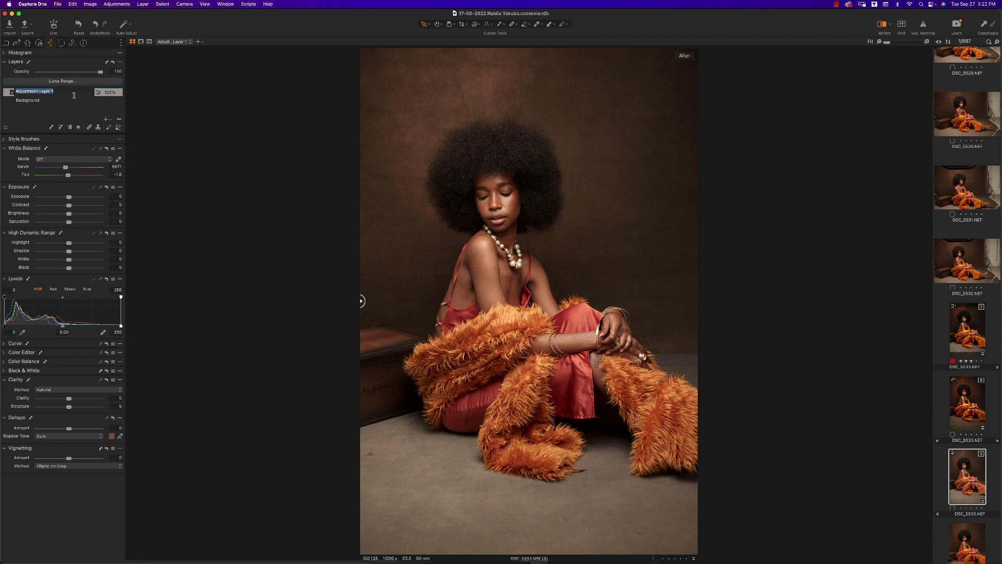
key("Return")
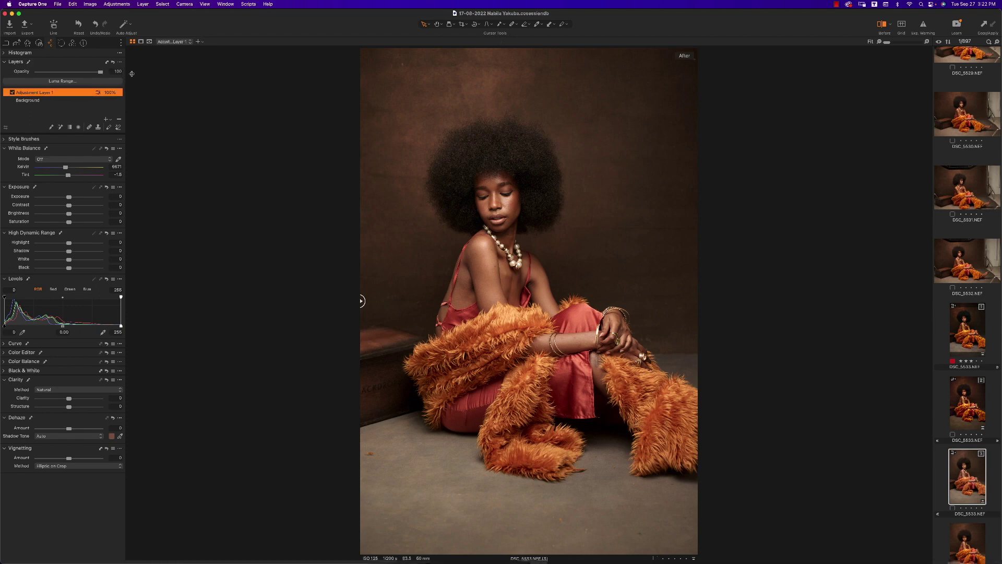
key("BackSpace")
left_click(198, 42)
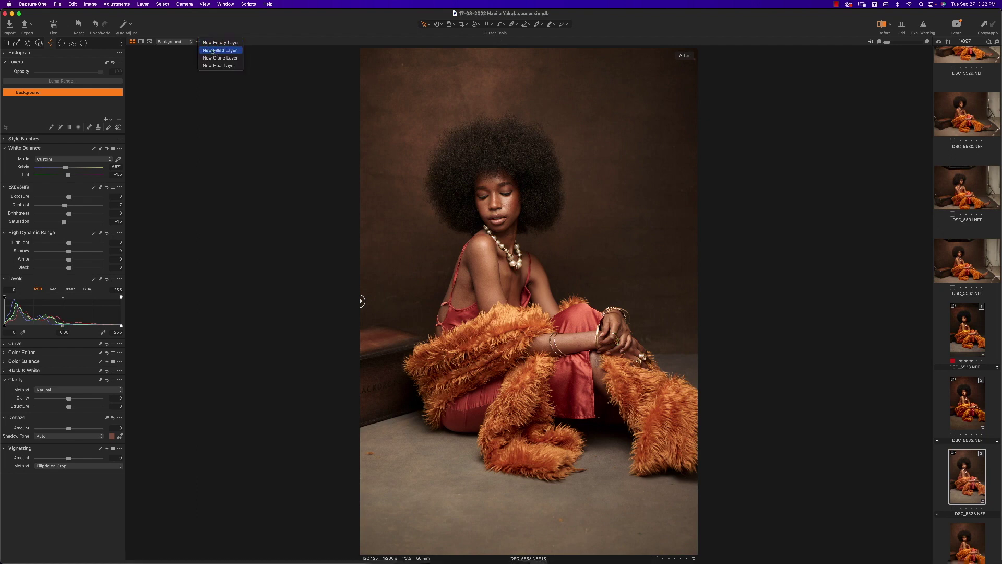
left_click(213, 51)
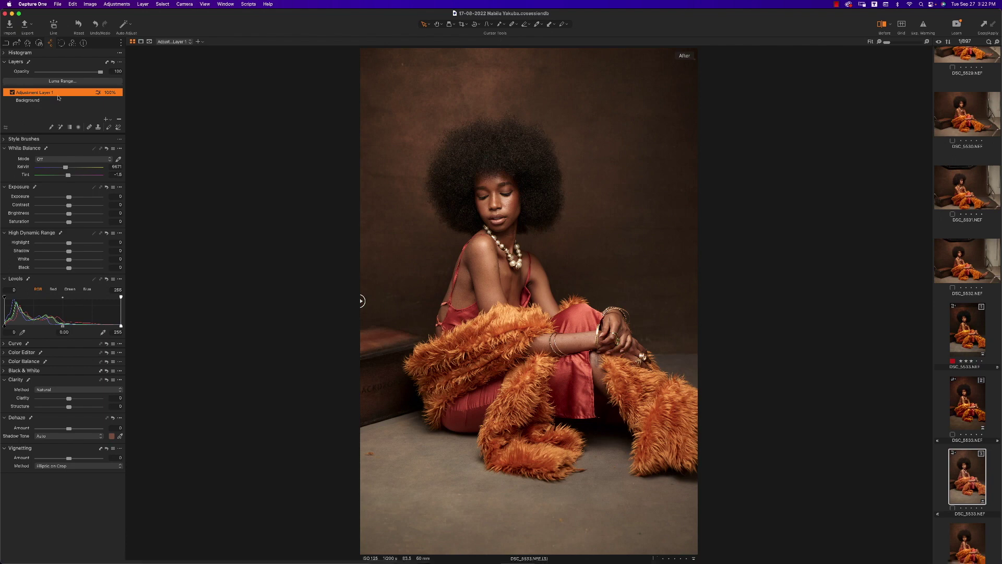
key("super+z")
left_click(197, 42)
key("super+z")
Add a new filled adjustment layer and apply the built-in SPRING style SPR-02 to it.
left_click(198, 42)
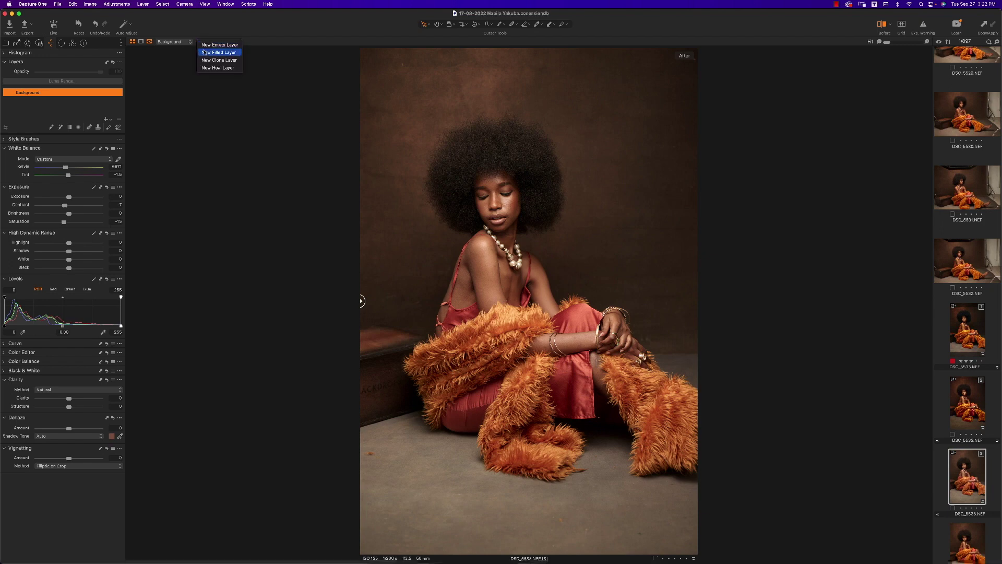
left_click(204, 52)
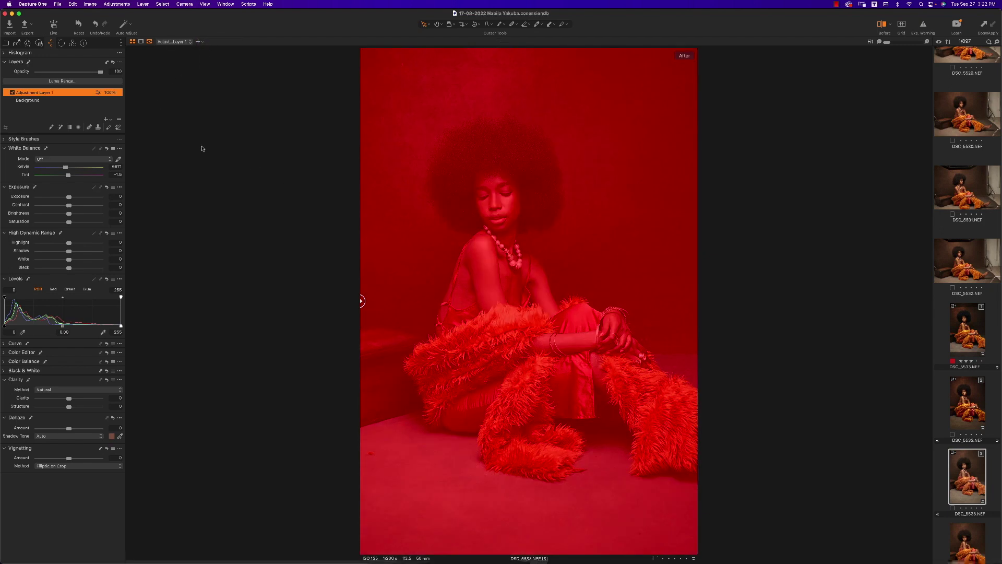
right_click(60, 95)
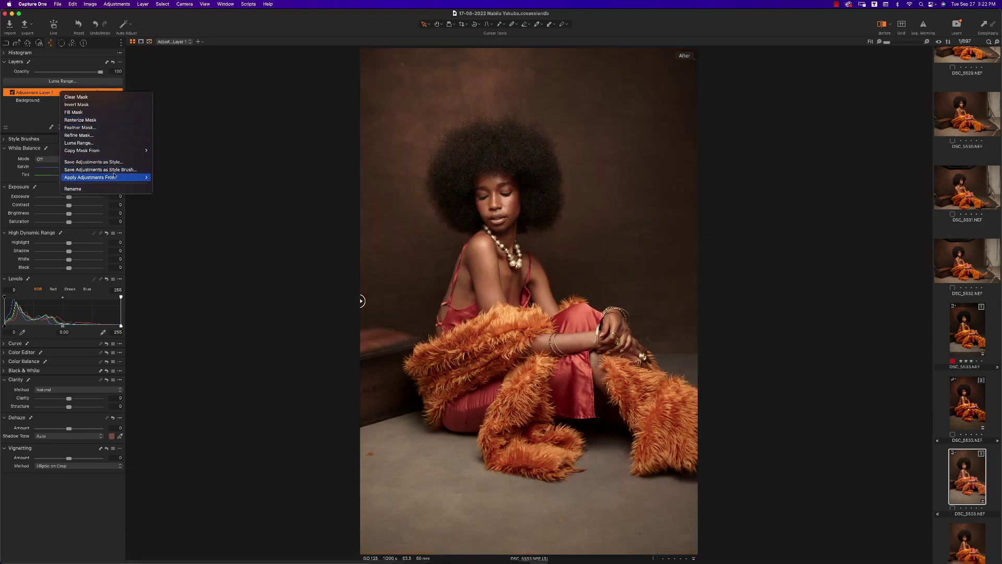
mouse_move(123, 179)
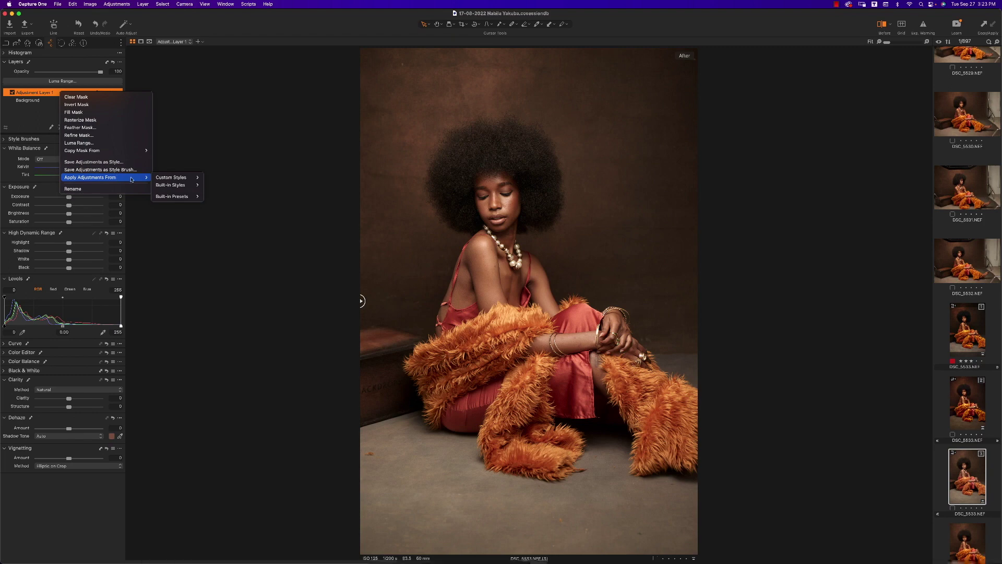
mouse_move(188, 186)
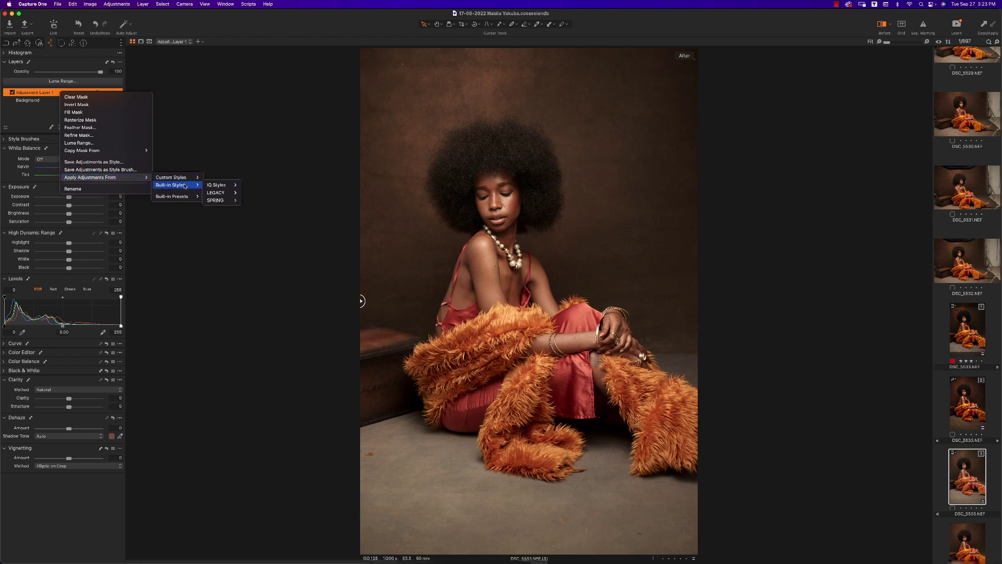
mouse_move(220, 201)
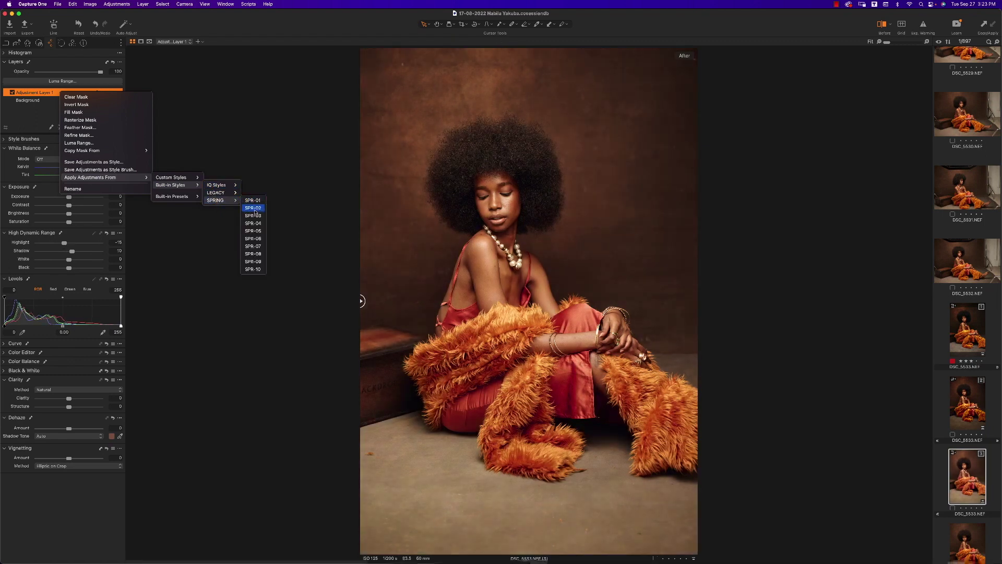
left_click(254, 208)
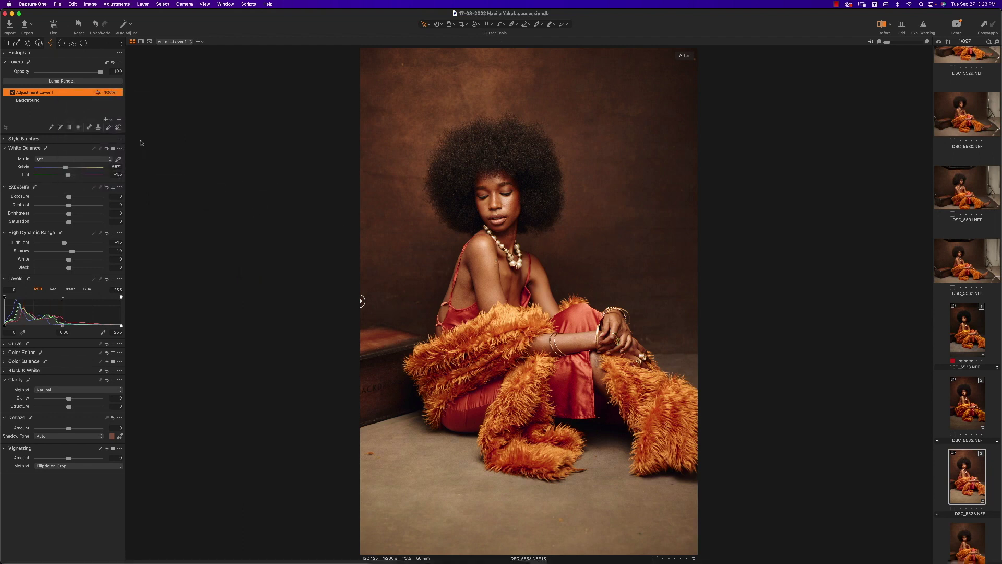
Switch the adjustment layer off and on repeatedly to compare the portrait with and without the SPR-02 style.
left_click(12, 93)
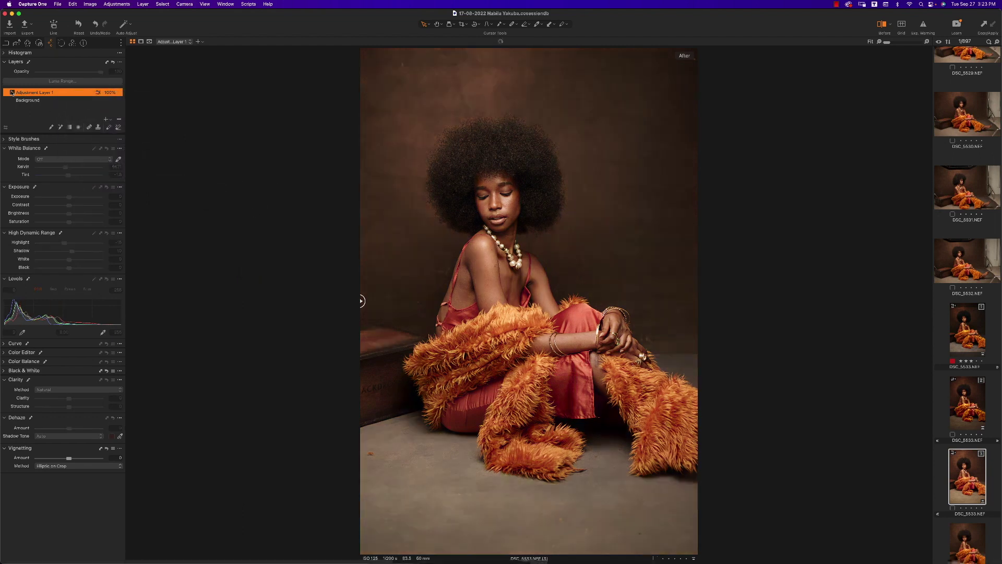
left_click(12, 92)
left_click(11, 92)
left_click(11, 92)
left_click(11, 93)
left_click(12, 93)
left_click(11, 92)
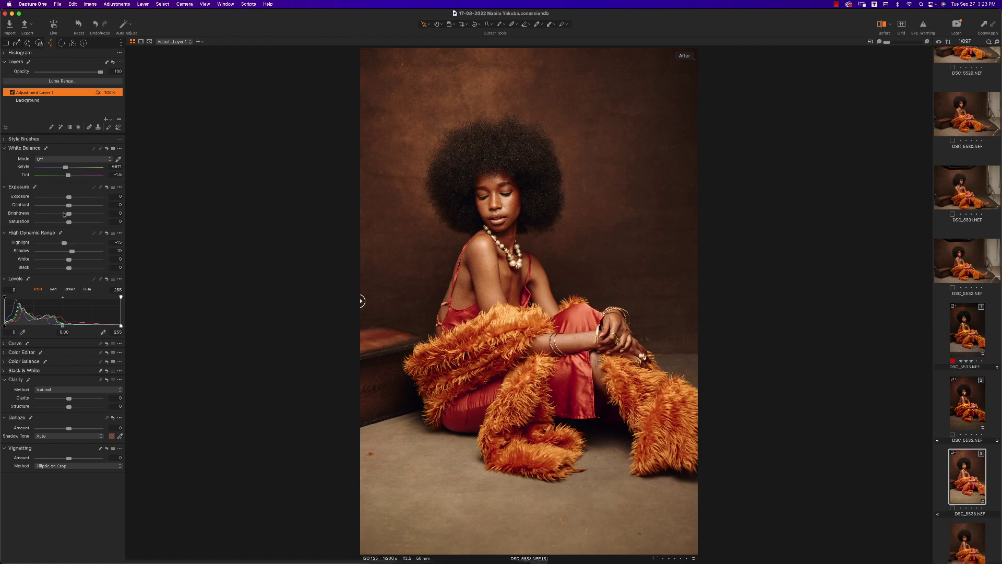
Set the styled adjustment layer's brightness to -11 and rename the layer Style.
left_click_drag(69, 213, 61, 220)
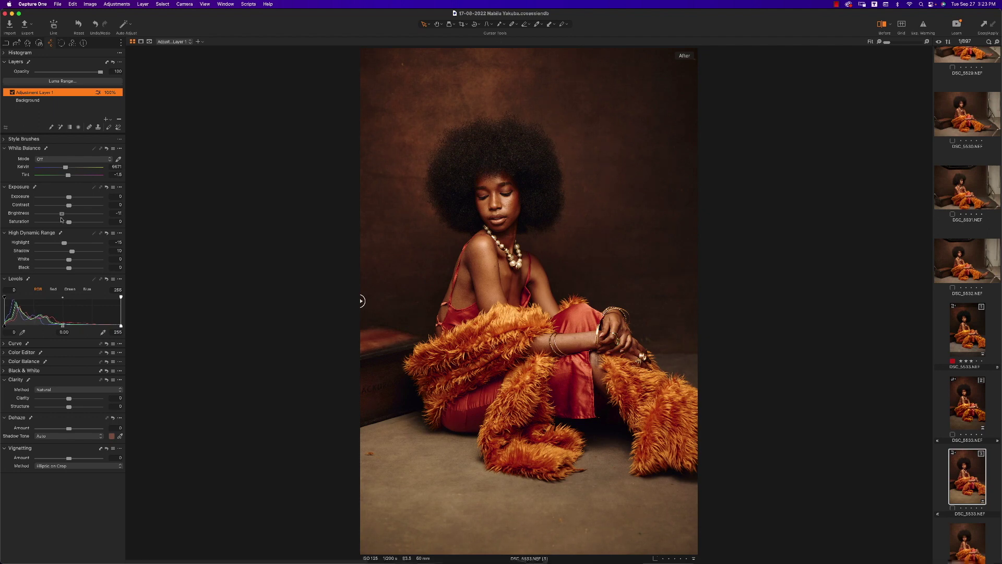
double_click(32, 93)
type("Sty")
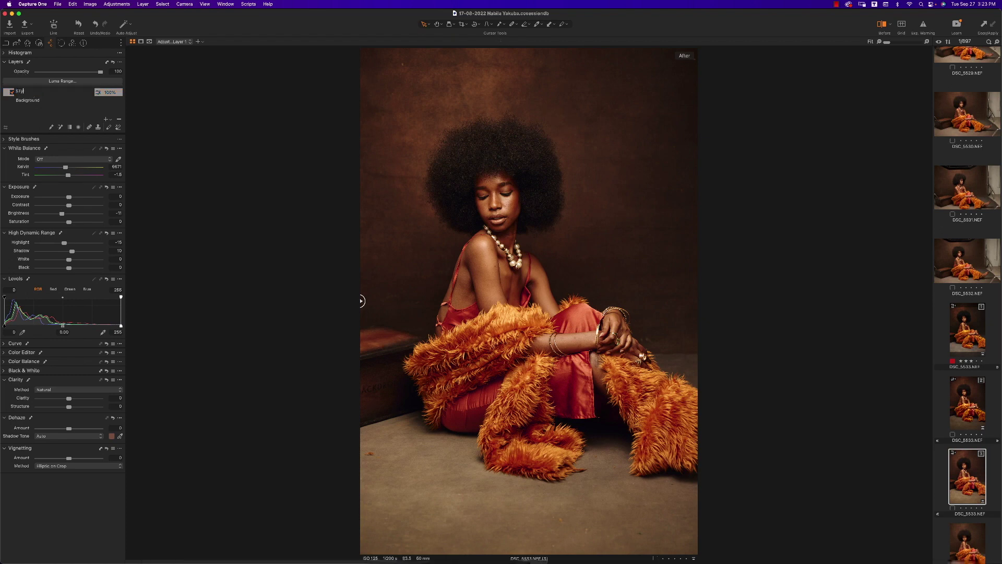
type("le")
key("Return")
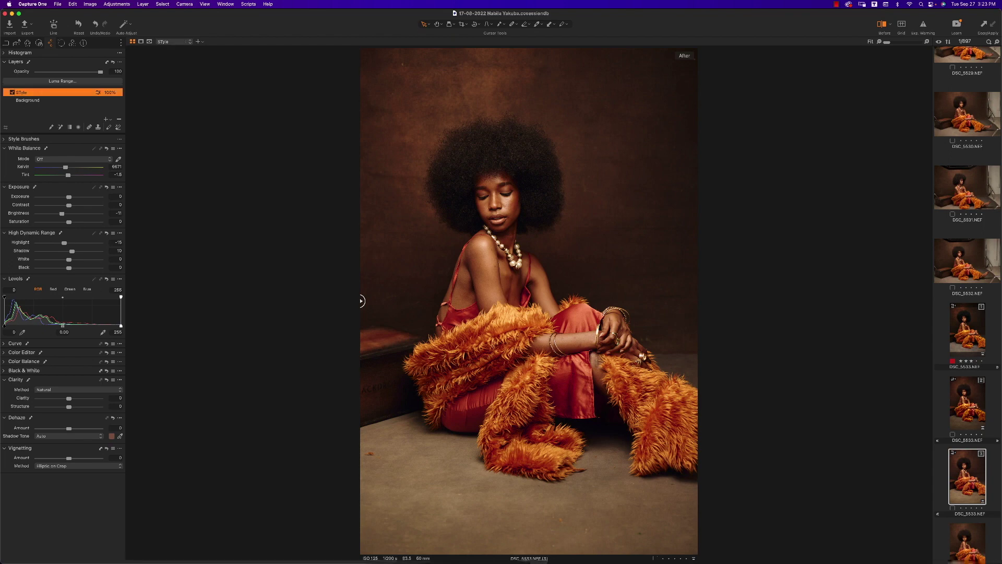
double_click(27, 93)
type("Sty")
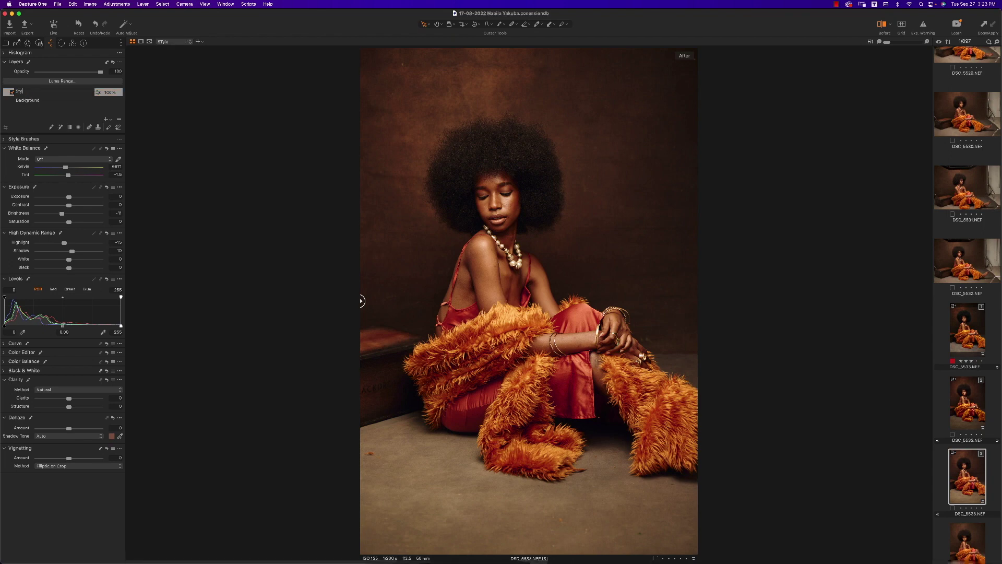
type("le")
key("Return")
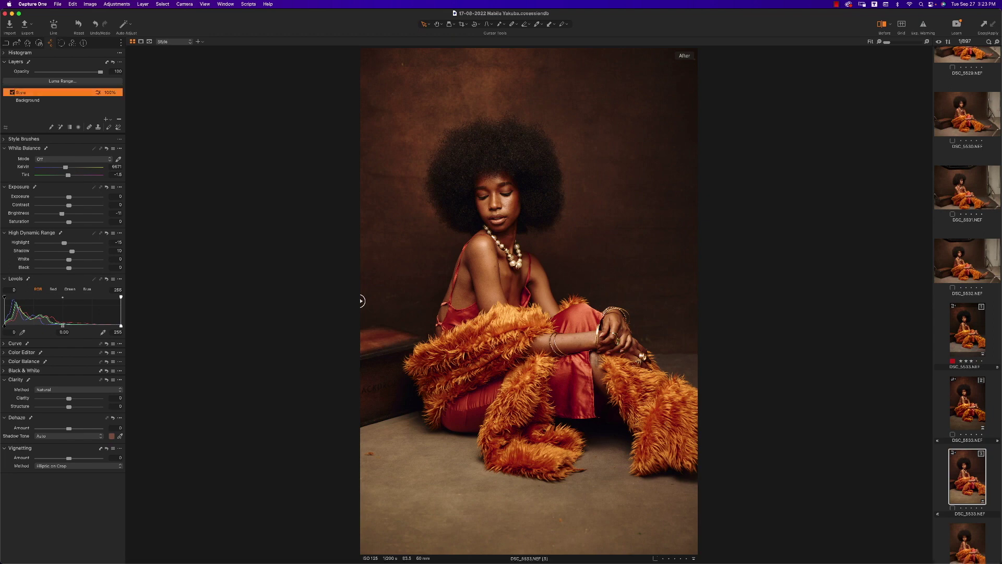
Switch the Style layer's visibility to compare its effect, and check the Background layer's settings against it.
left_click(11, 92)
left_click(12, 92)
left_click(11, 93)
left_click(36, 101)
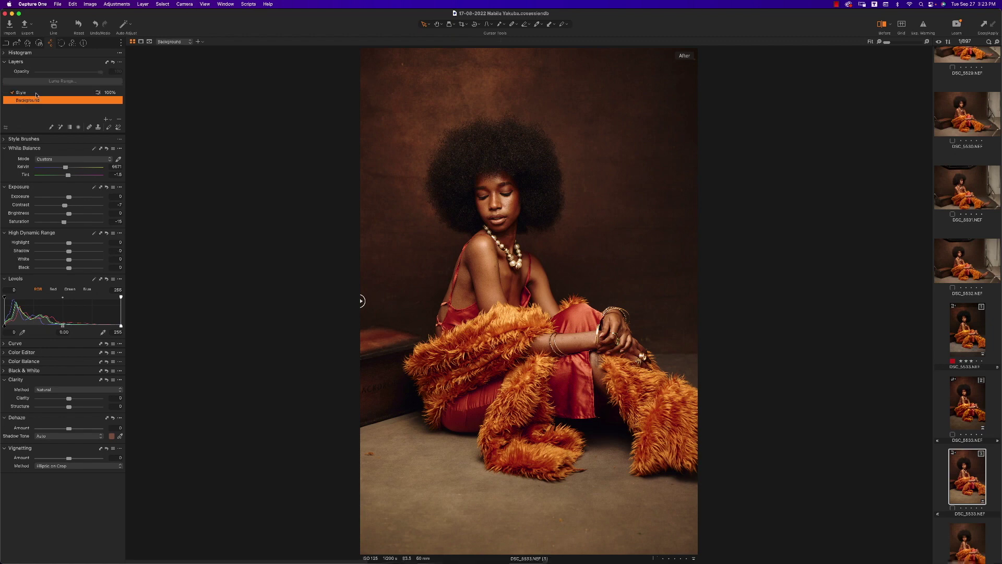
left_click(37, 95)
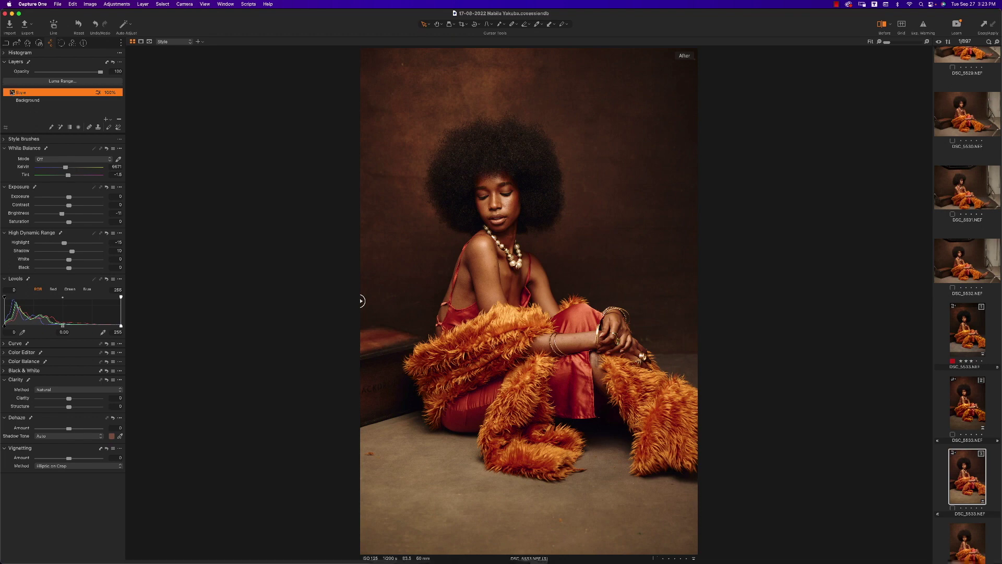
Set the clarity of the Background layer to 27.
left_click(42, 100)
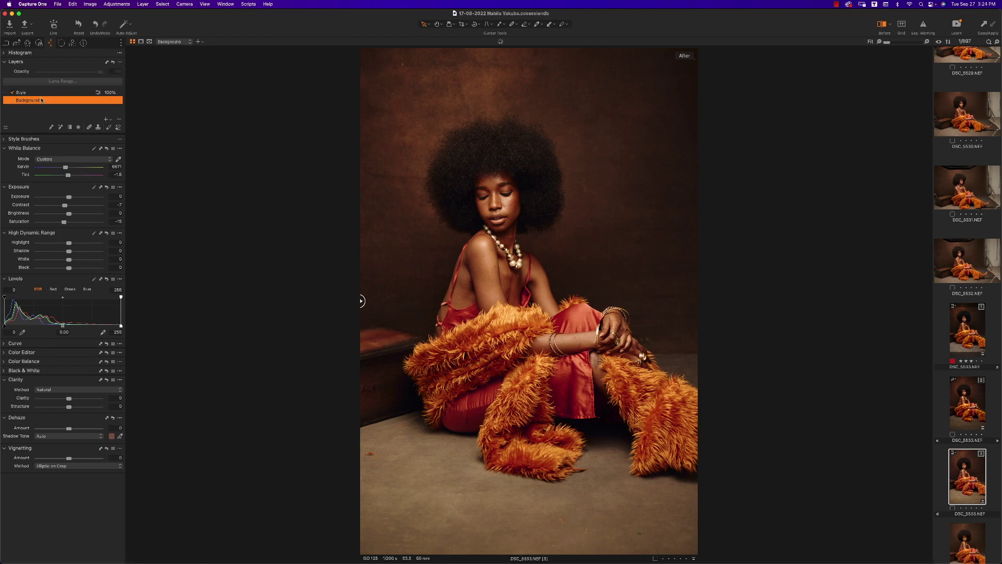
left_click(50, 43)
left_click(61, 43)
left_click(72, 43)
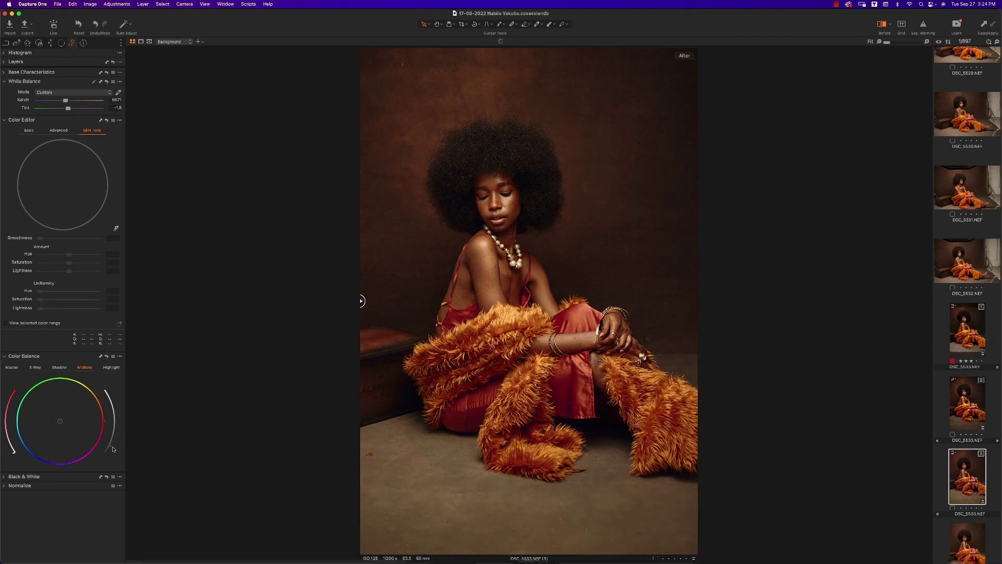
left_click(50, 44)
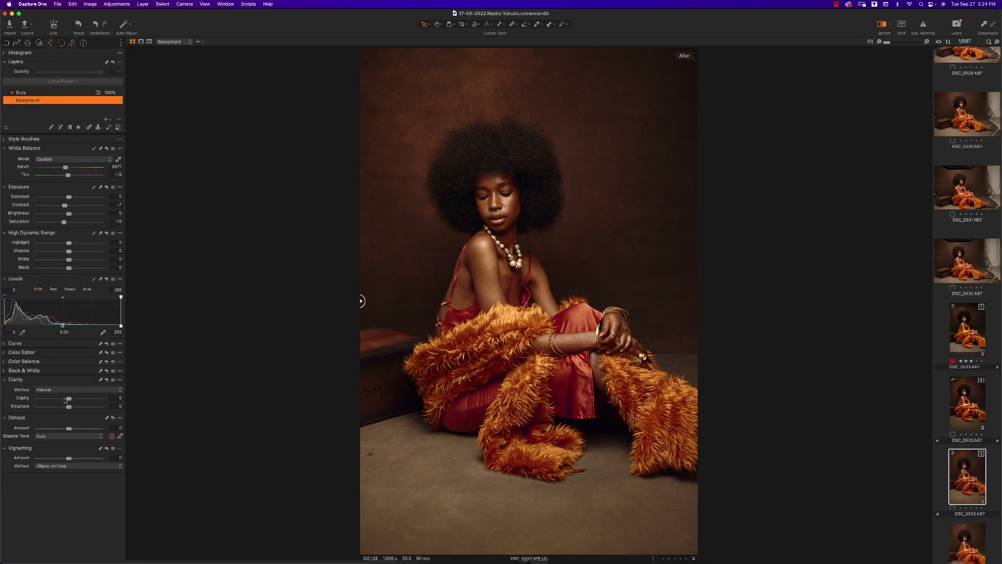
left_click_drag(70, 399, 71, 399)
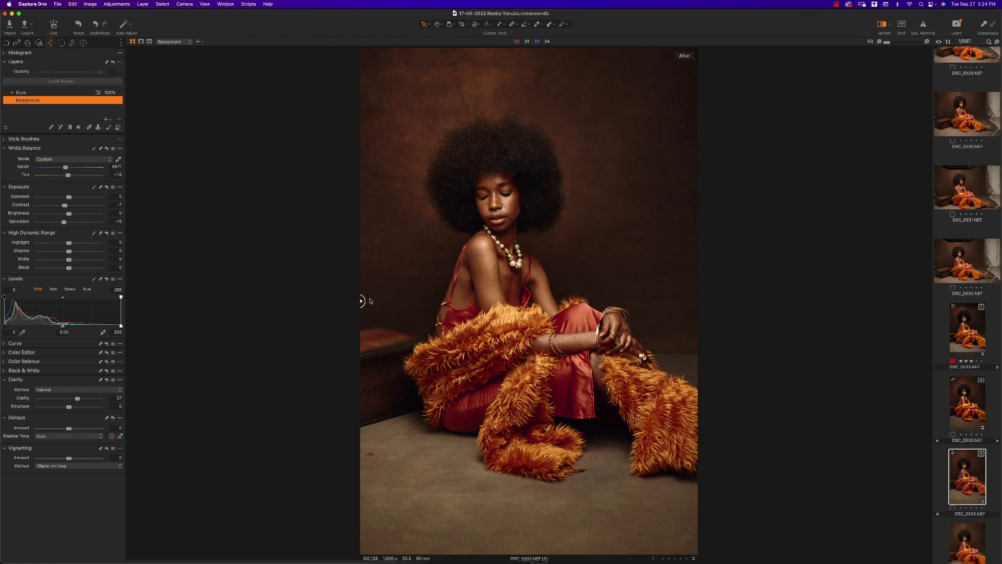
left_click_drag(364, 300, 342, 278)
Add a new adjustment layer above the Style layer and rename it Vignette.
left_click(57, 93)
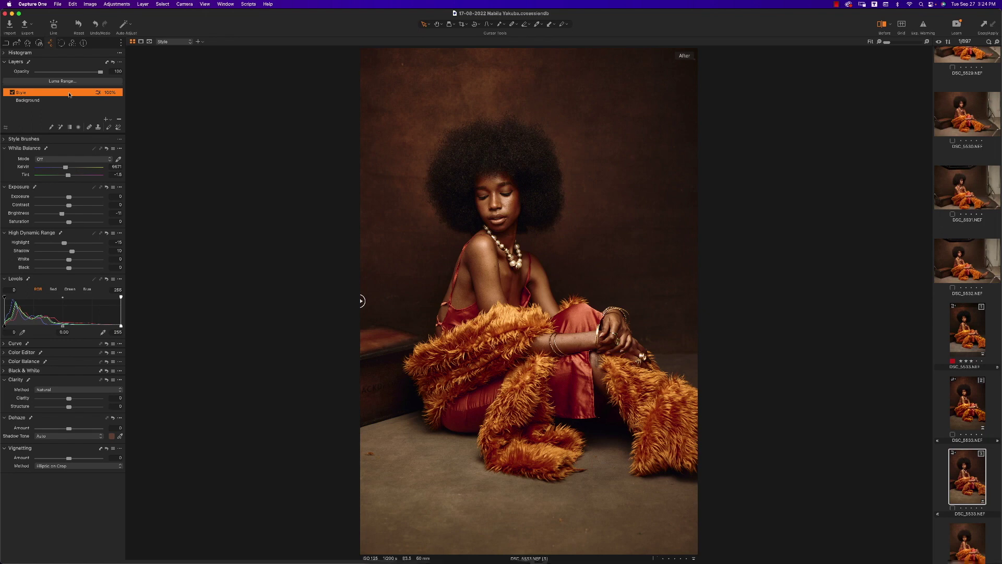
left_click(198, 41)
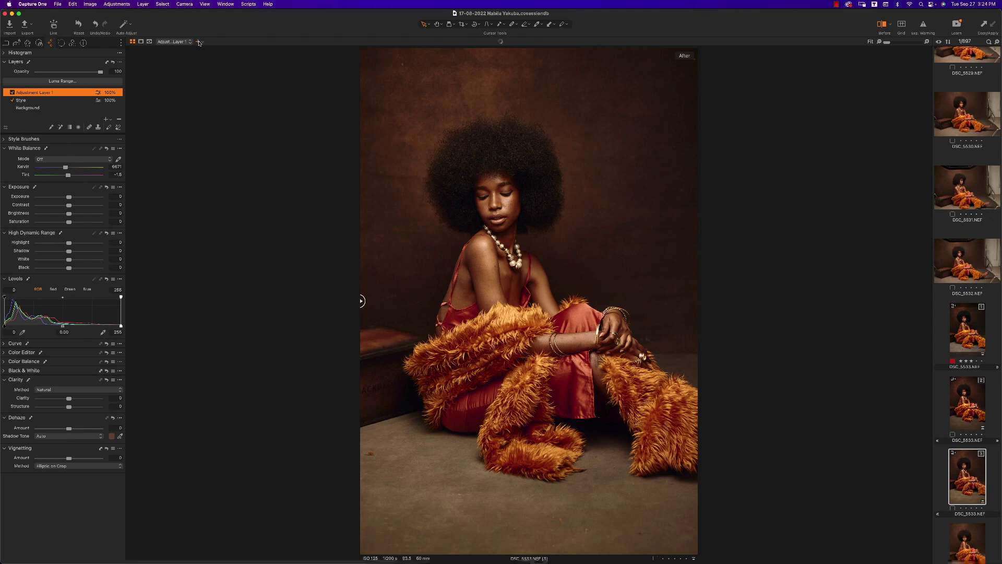
double_click(45, 93)
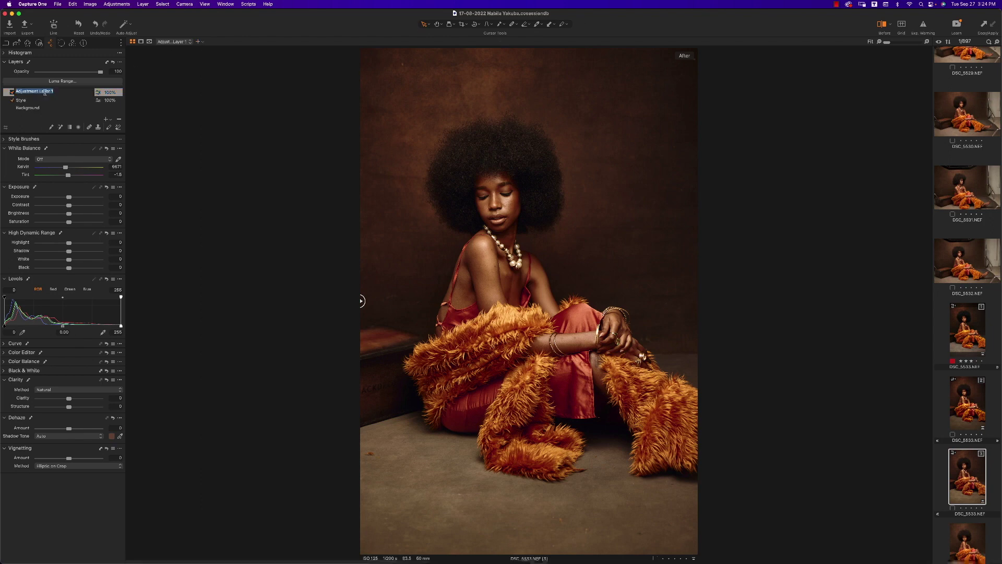
type("M")
key("Return")
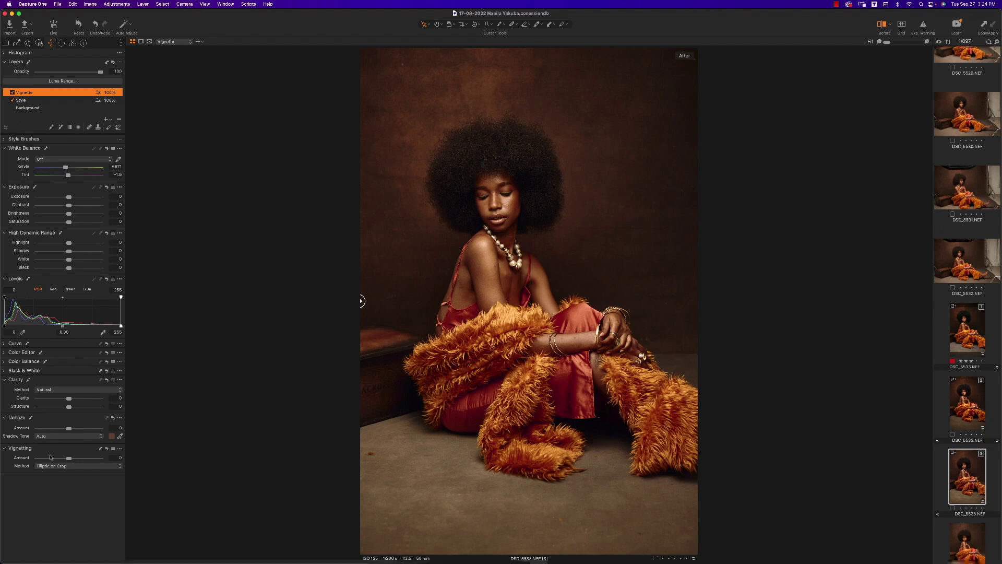
Try a Vignetting amount of -4 on the Background layer, and reset it to 0.
left_click(49, 107)
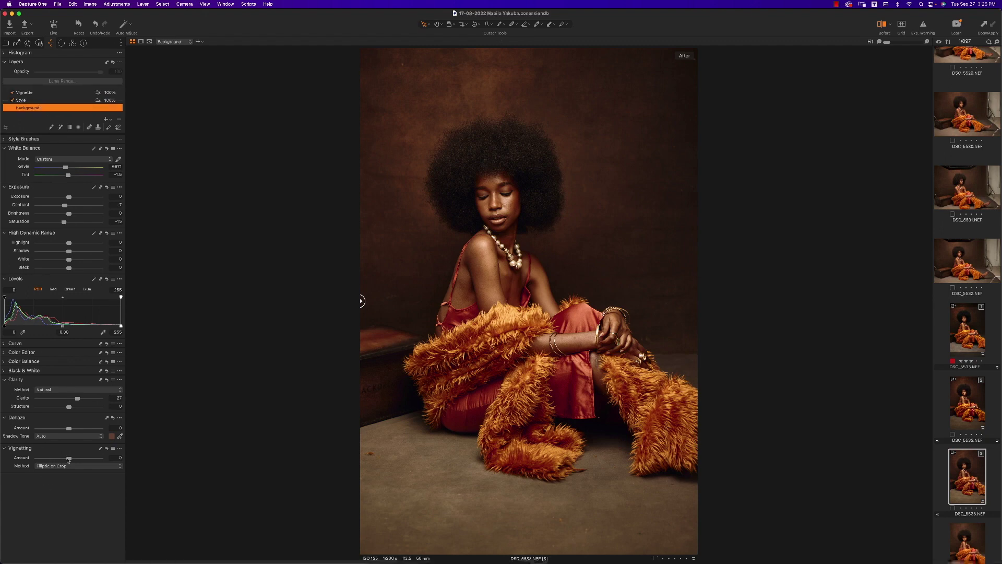
left_click_drag(68, 459, 61, 461)
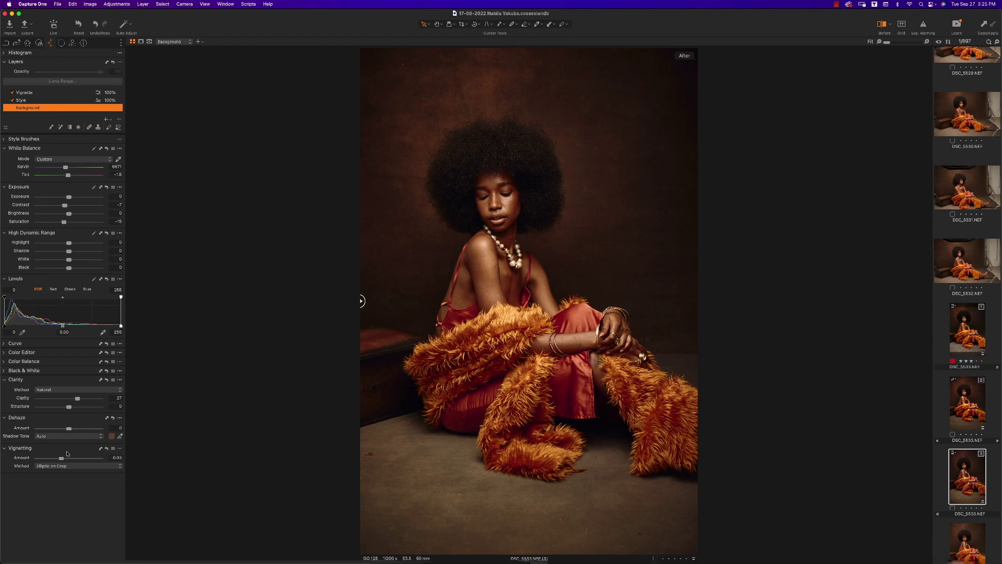
left_click_drag(61, 458, 37, 459)
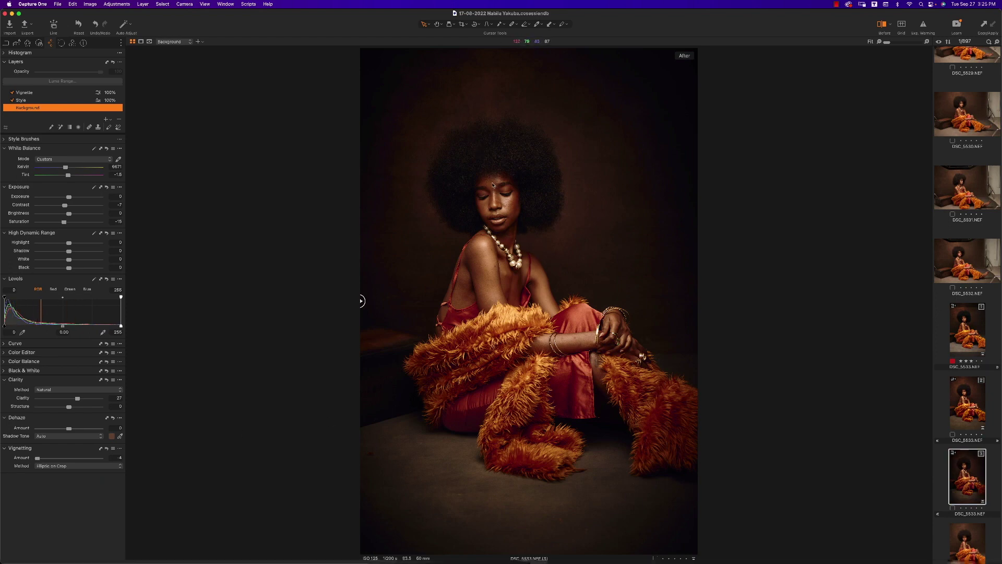
double_click(38, 458)
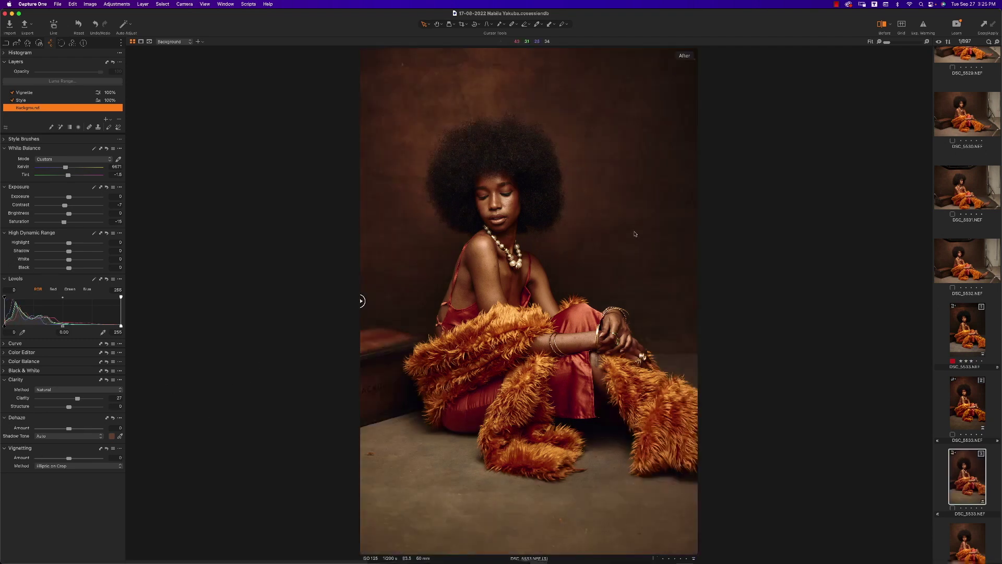
Draw a radial gradient mask centred on the woman's face on the Vignette layer and display the mask overlay.
left_click(52, 92)
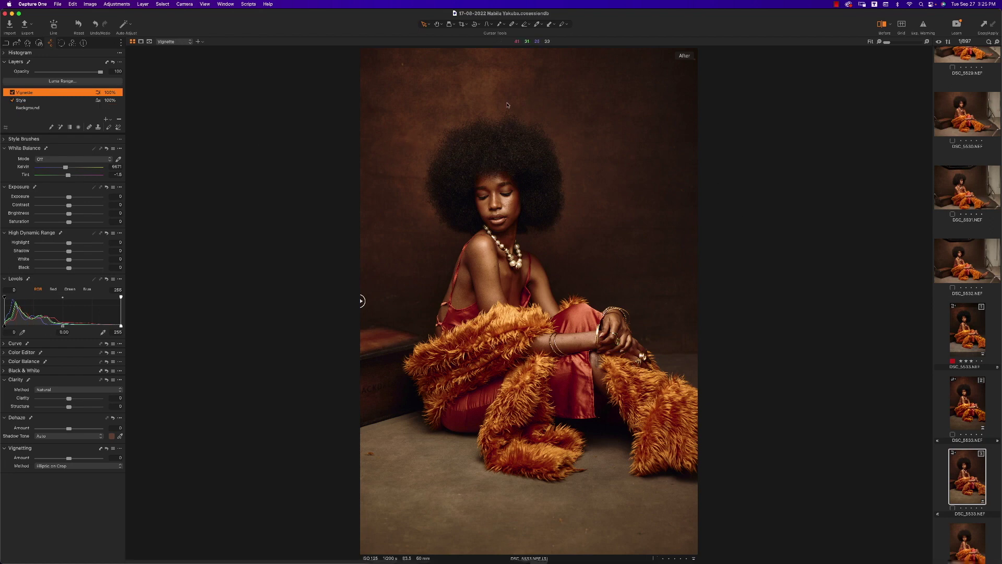
left_click(502, 25)
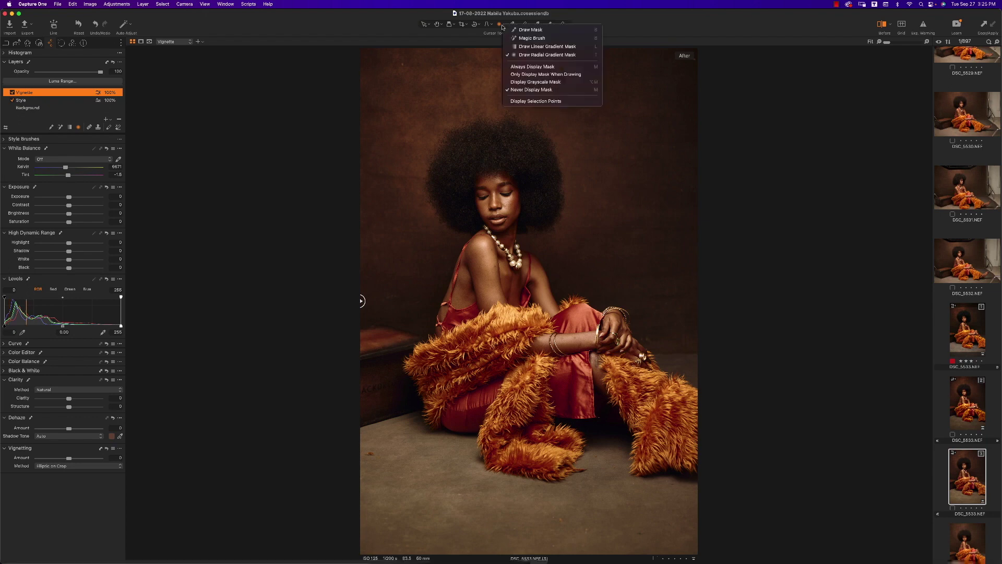
left_click(535, 54)
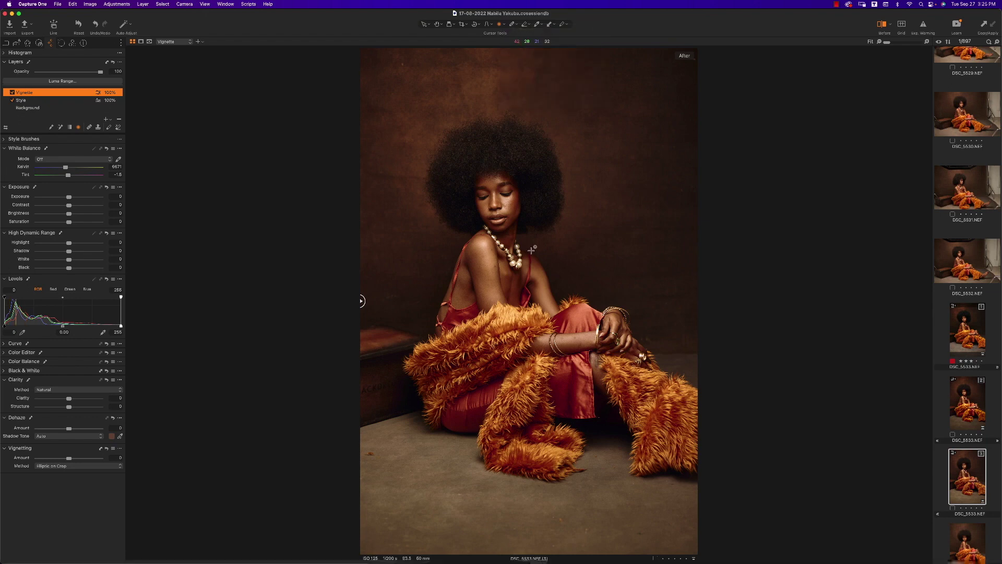
right_click(487, 197)
mouse_move(497, 192)
left_mouse_down()
mouse_move(556, 284)
mouse_move(652, 349)
left_mouse_up()
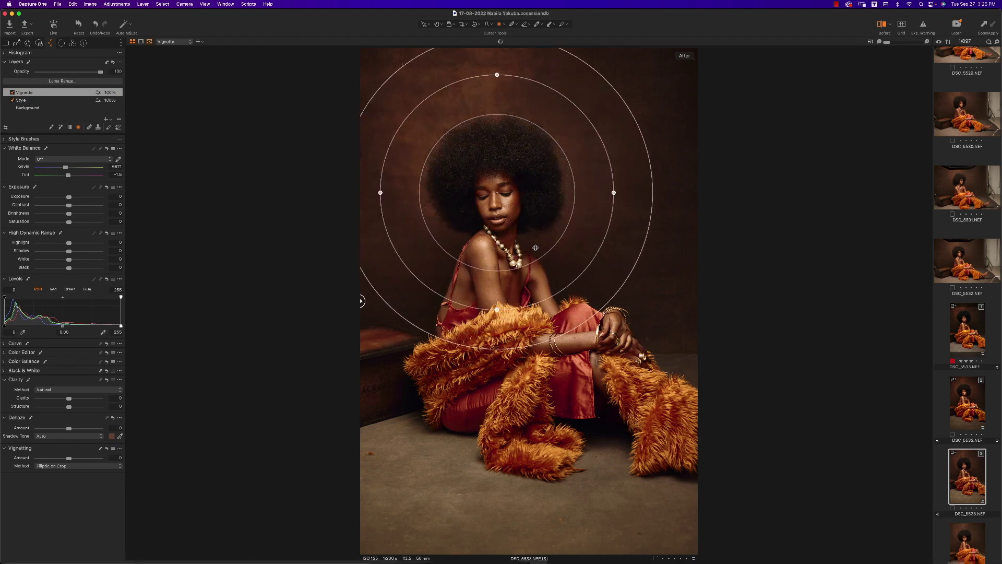
key("m")
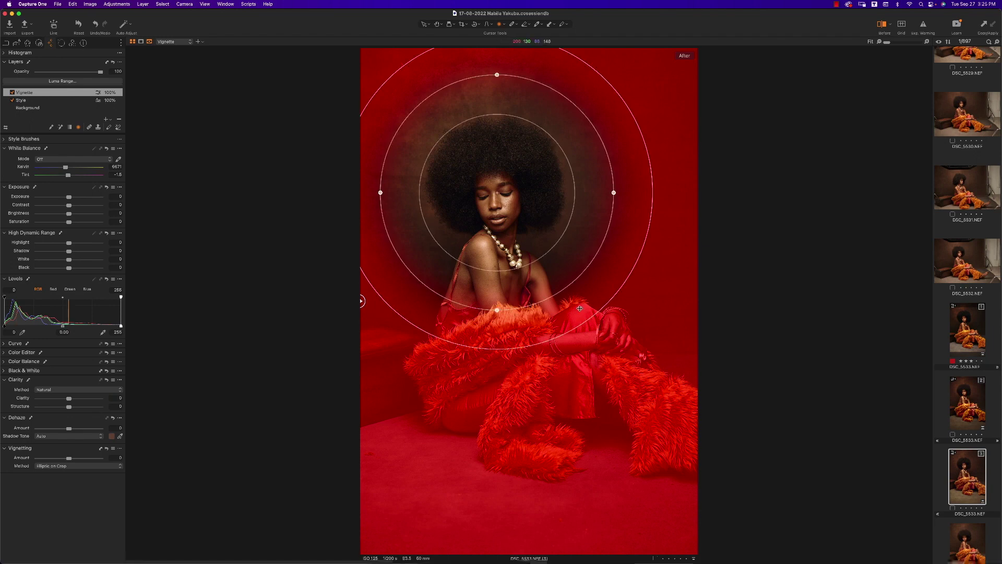
Widen the radial mask's outer falloff and adjust its inner ring to sit around the woman's head.
left_click_drag(585, 313, 642, 358)
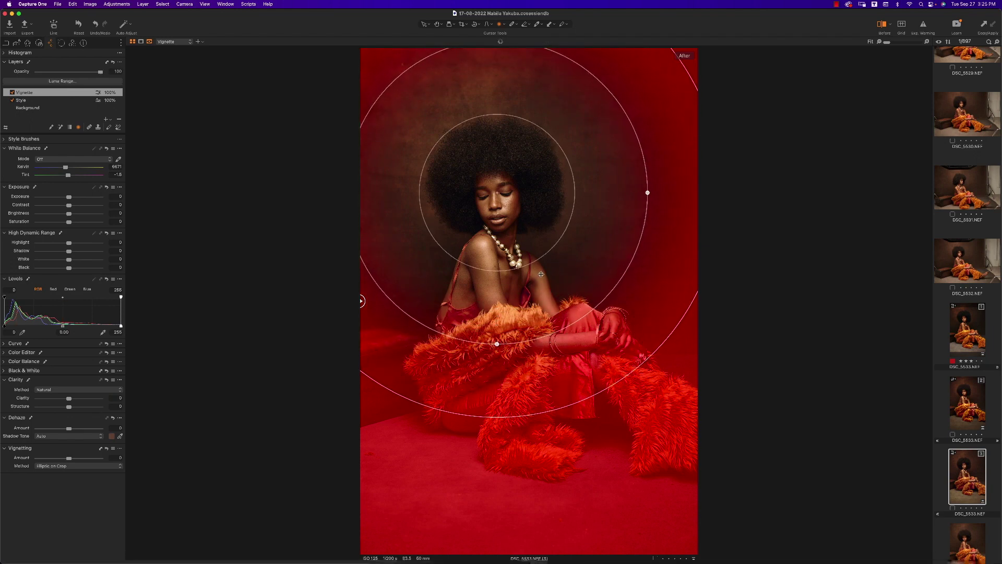
key("super+z")
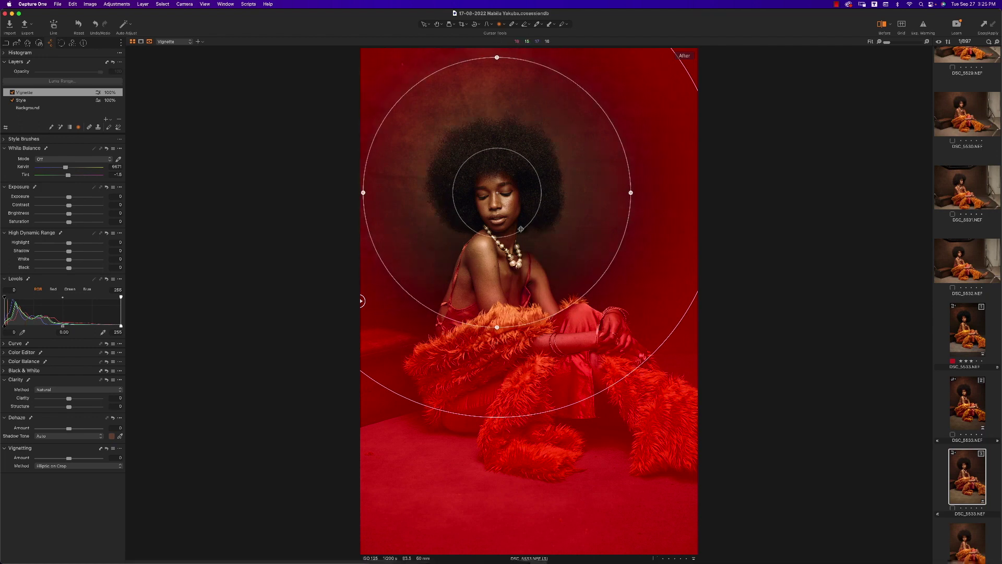
left_click_drag(521, 229, 525, 244)
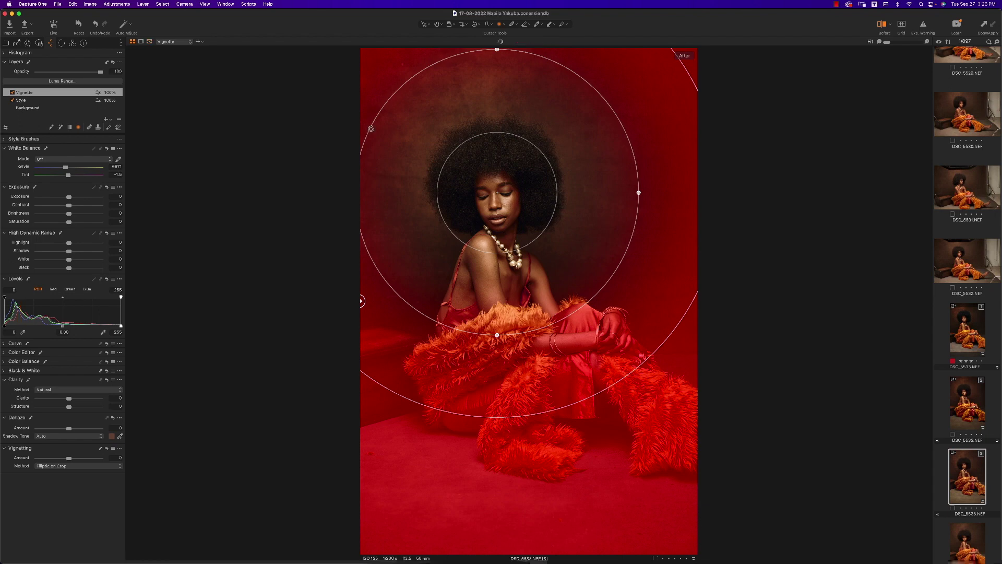
left_click(35, 92)
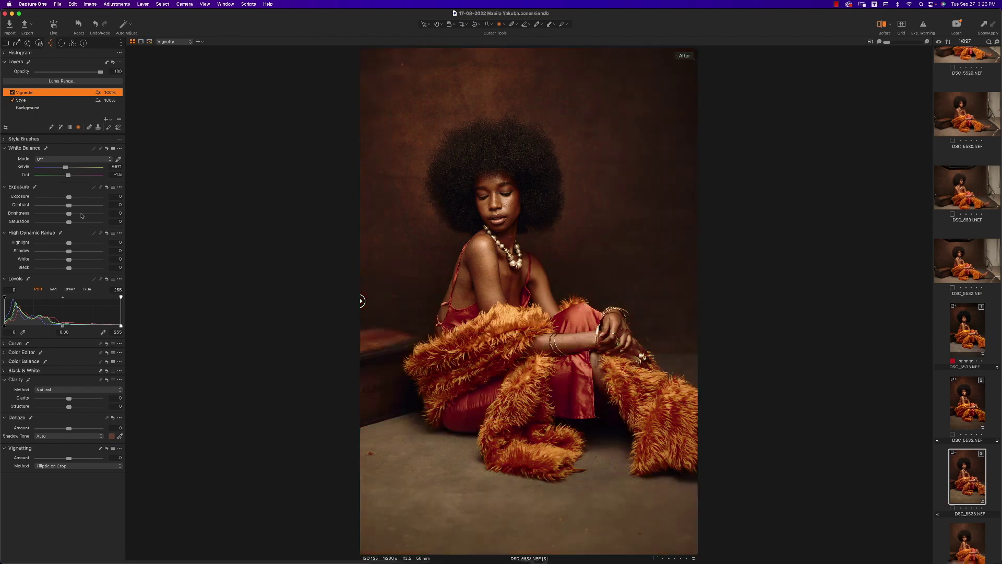
Lower the Vignette layer's brightness to about -18 and check the result against the original.
left_click_drag(66, 214, 54, 219)
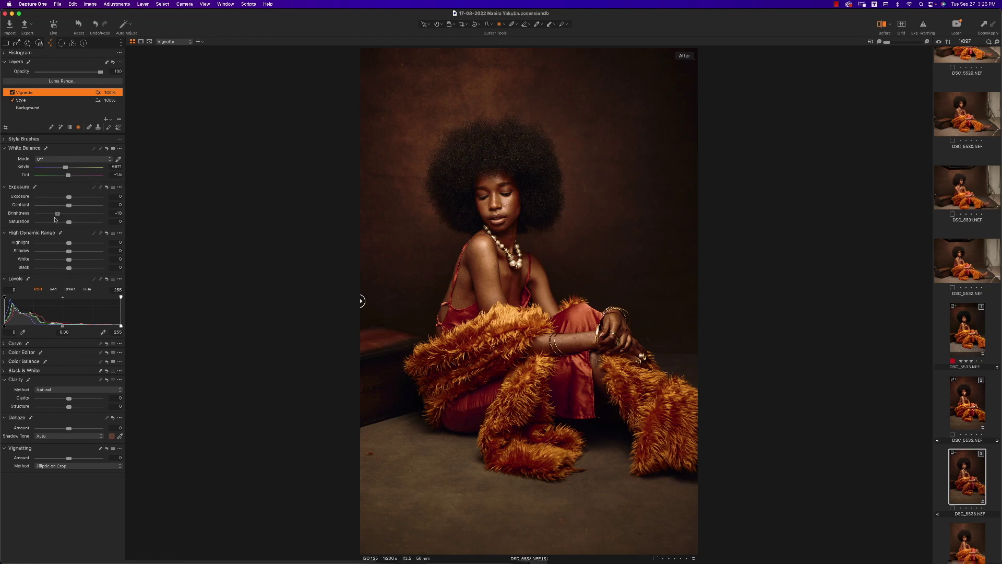
mouse_move(500, 296)
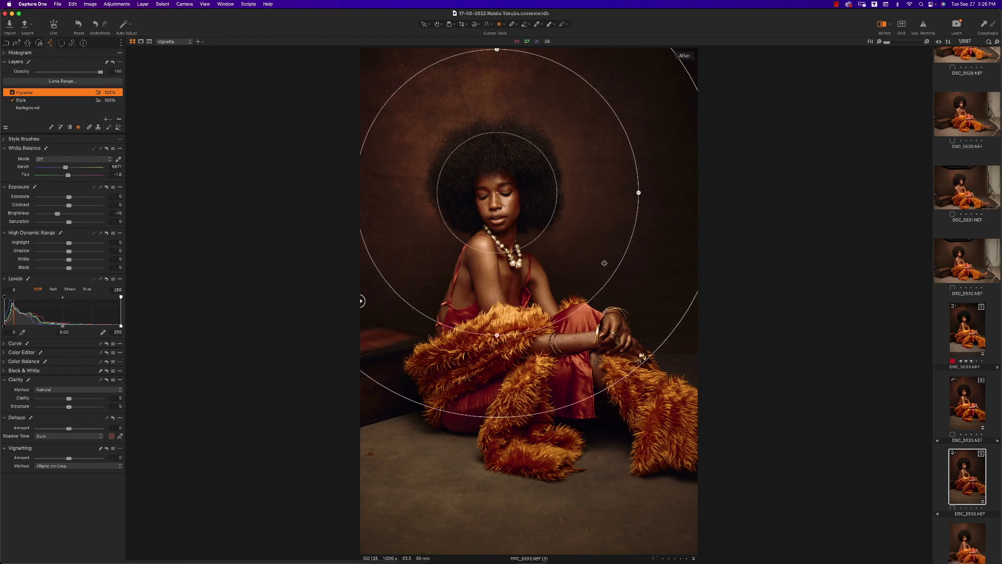
key("v")
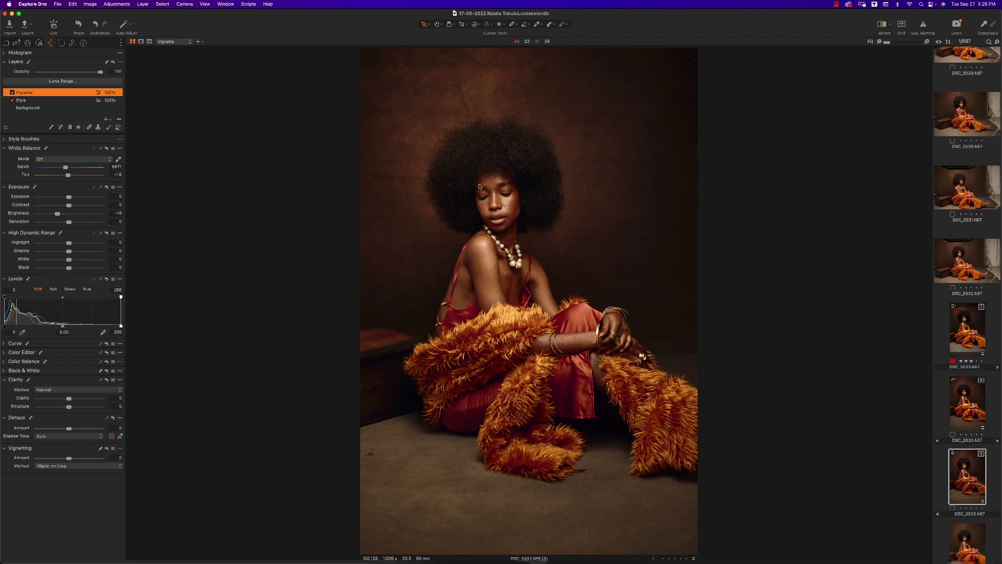
left_click_drag(362, 300, 177, 119)
Set the Background layer's Levels white point to 238 and its saturation to -7, and compare before and after.
left_click(37, 108)
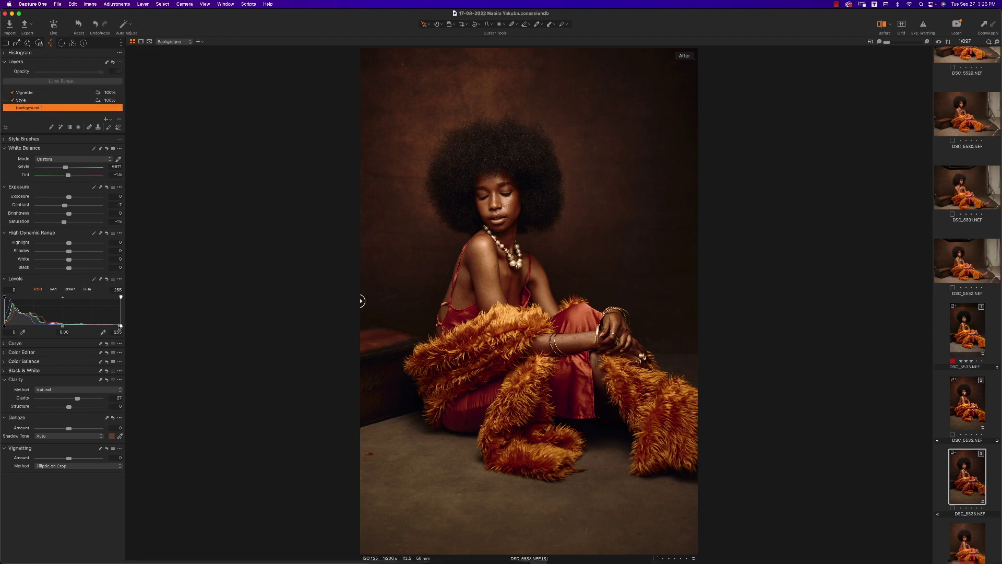
left_click_drag(120, 327, 109, 326)
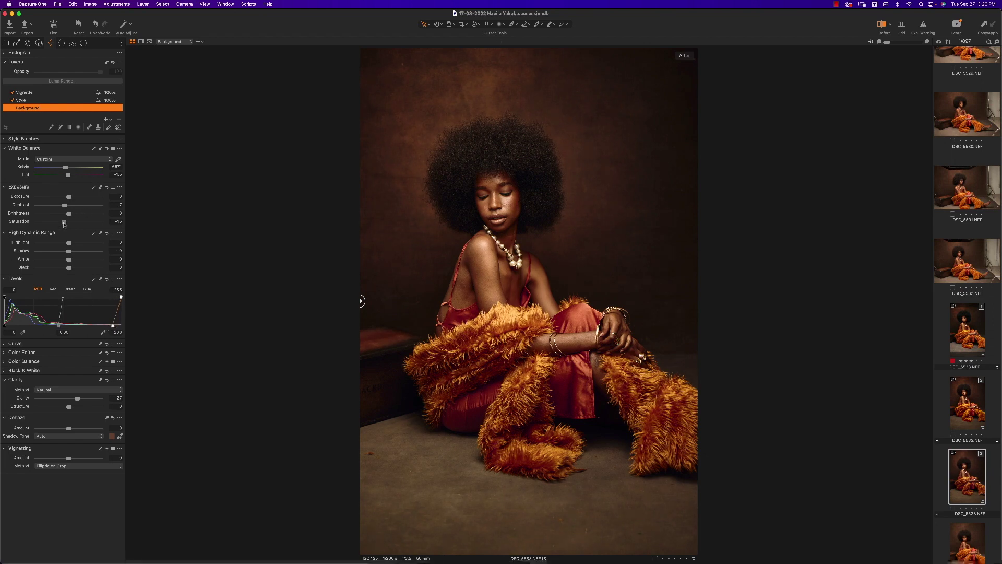
left_click_drag(65, 223, 66, 224)
key("y")
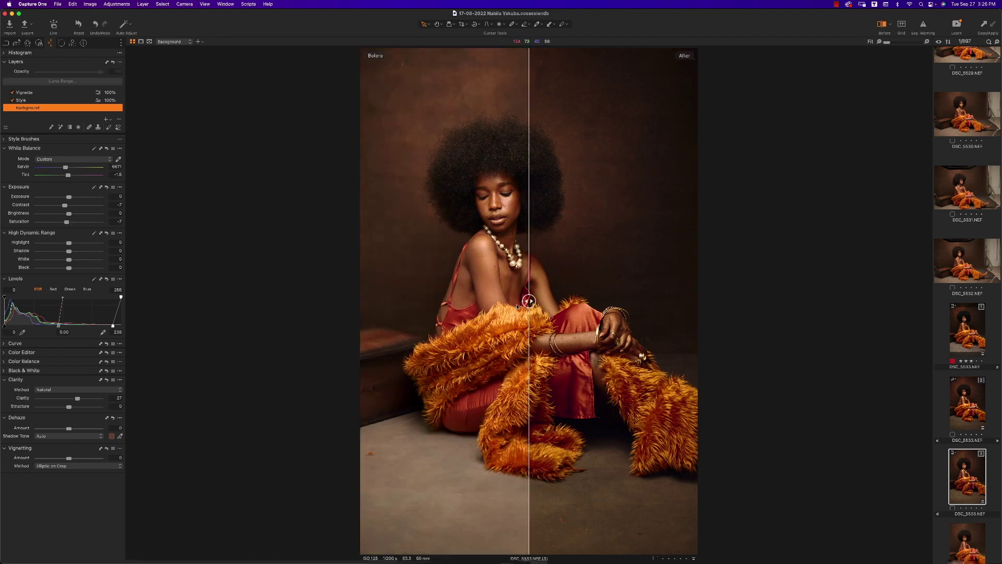
left_click_drag(530, 300, 208, 272)
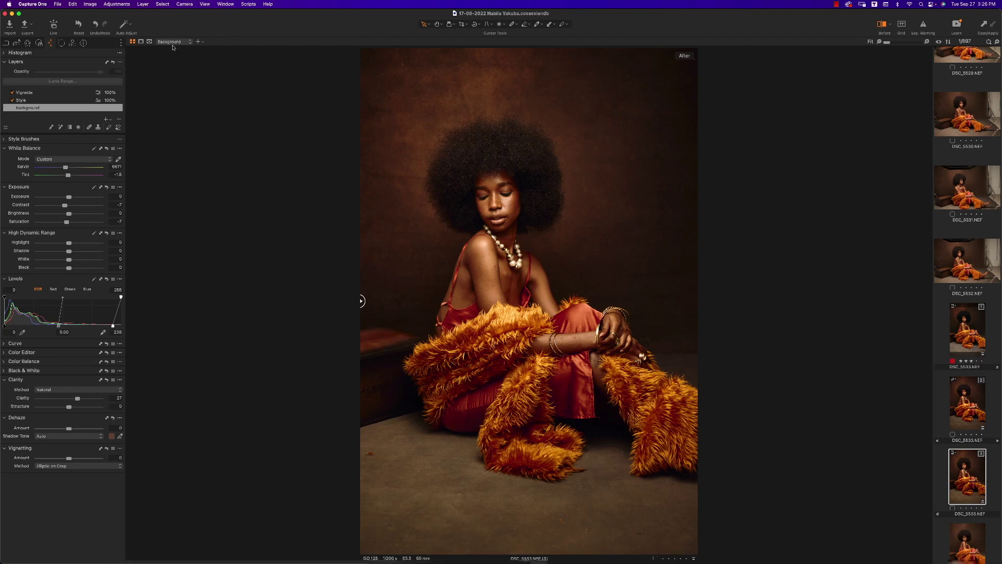
Add a new heal layer and activate the Remove Spot tool for retouching the face.
left_click(199, 42)
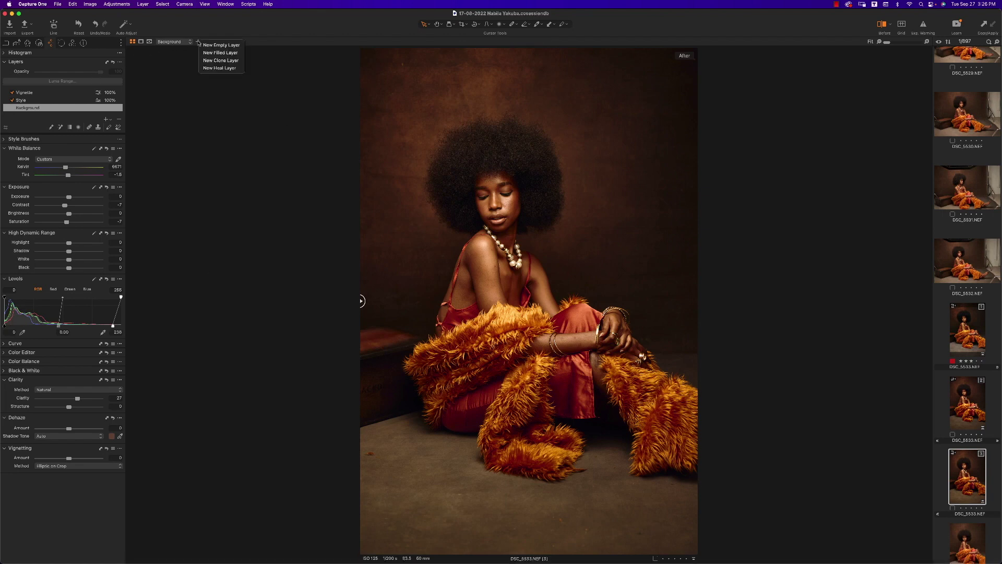
left_click(227, 70)
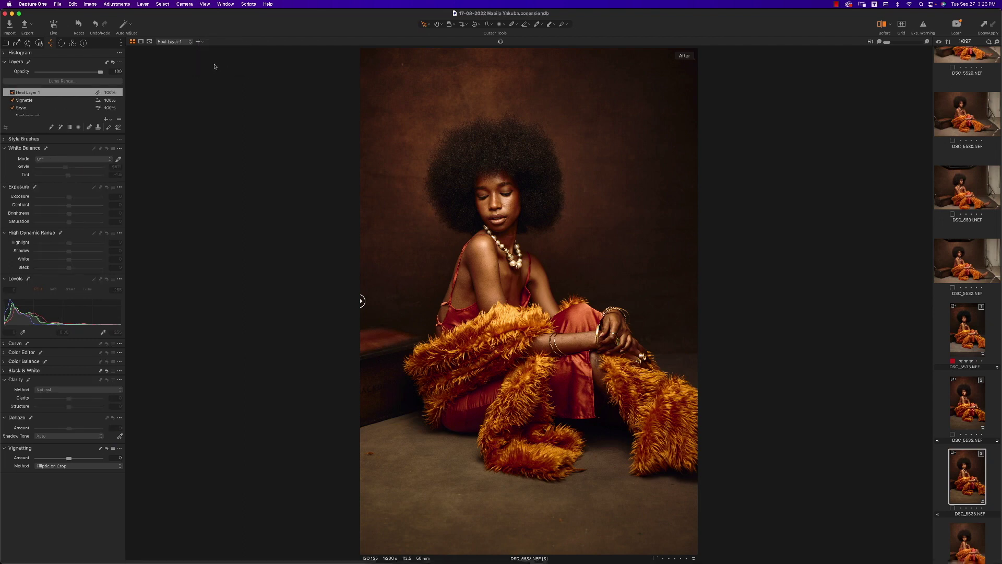
key("z")
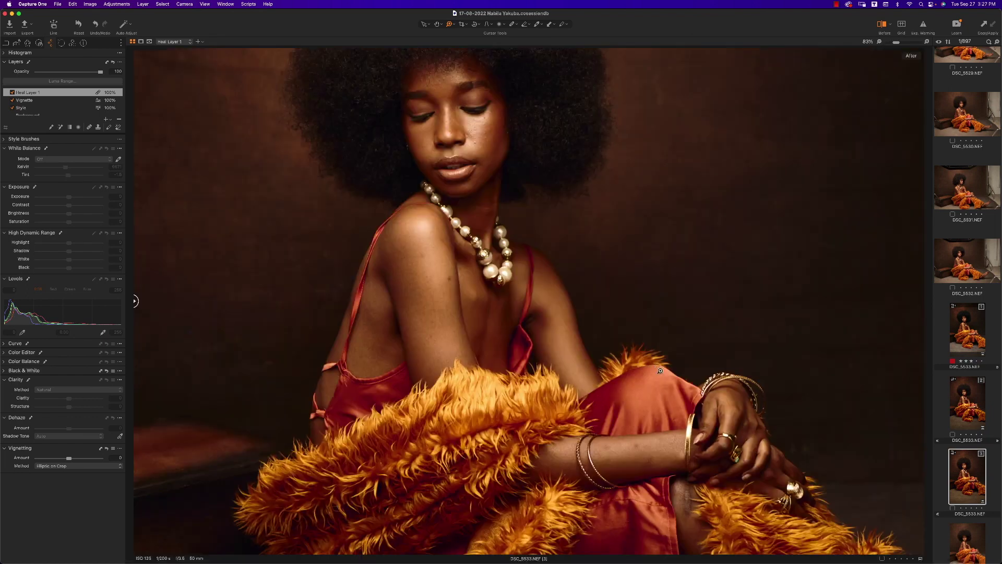
left_click(450, 162)
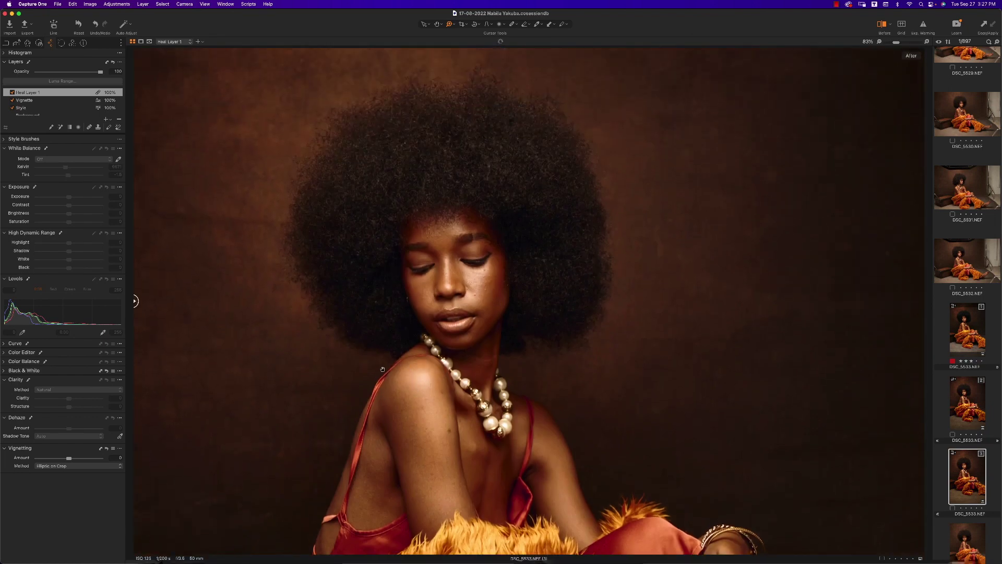
left_click(656, 443)
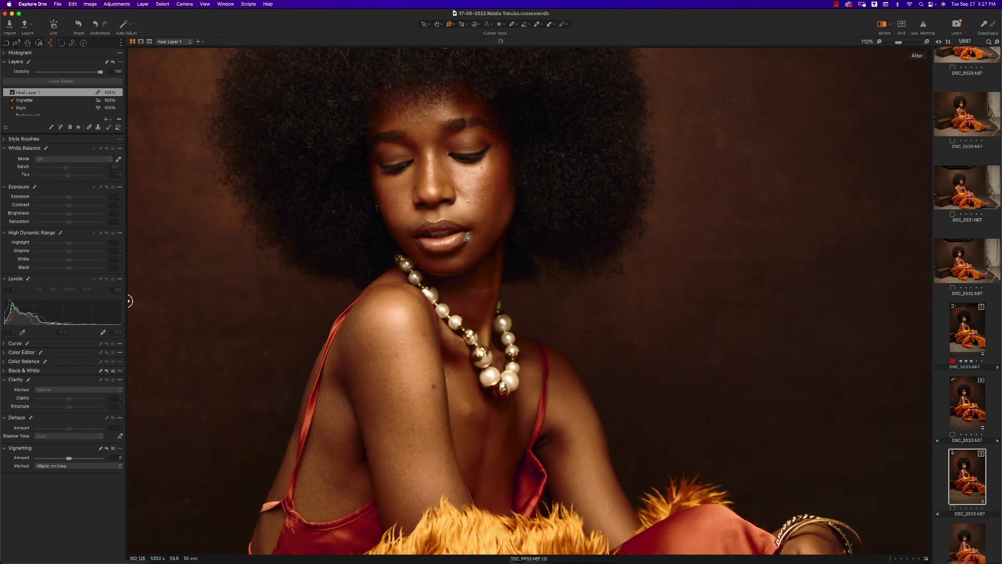
left_click_drag(468, 261, 406, 384)
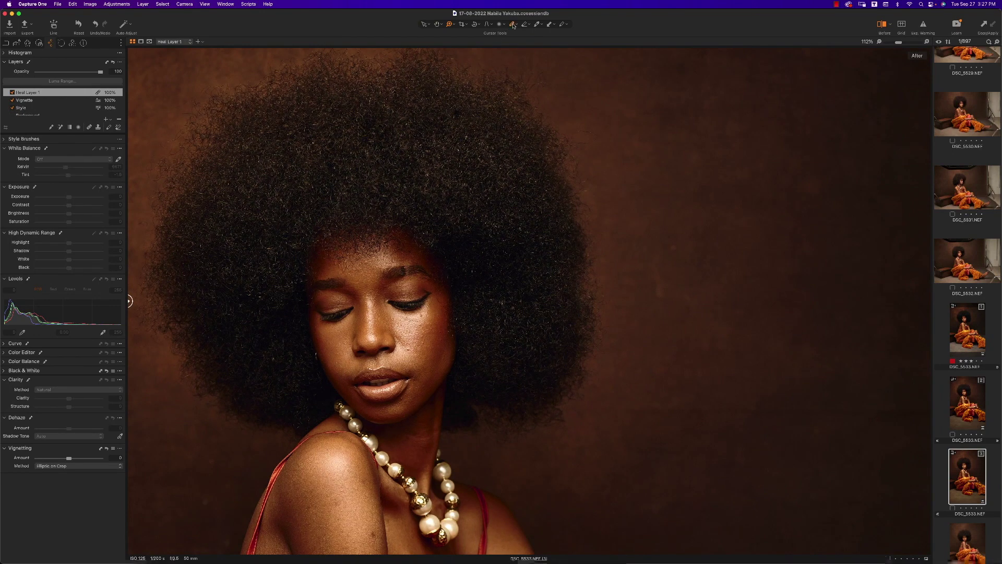
left_click(515, 24)
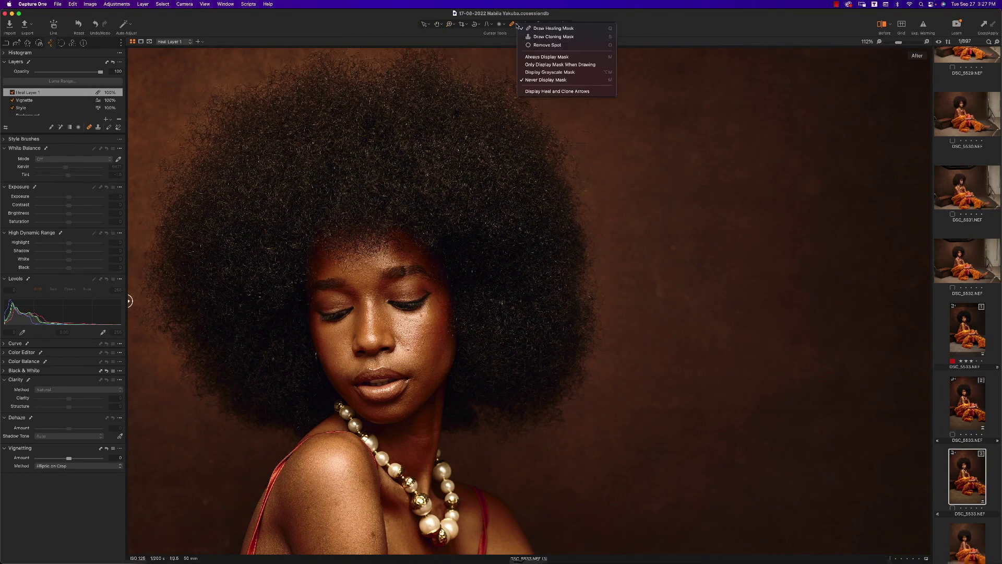
left_click(546, 46)
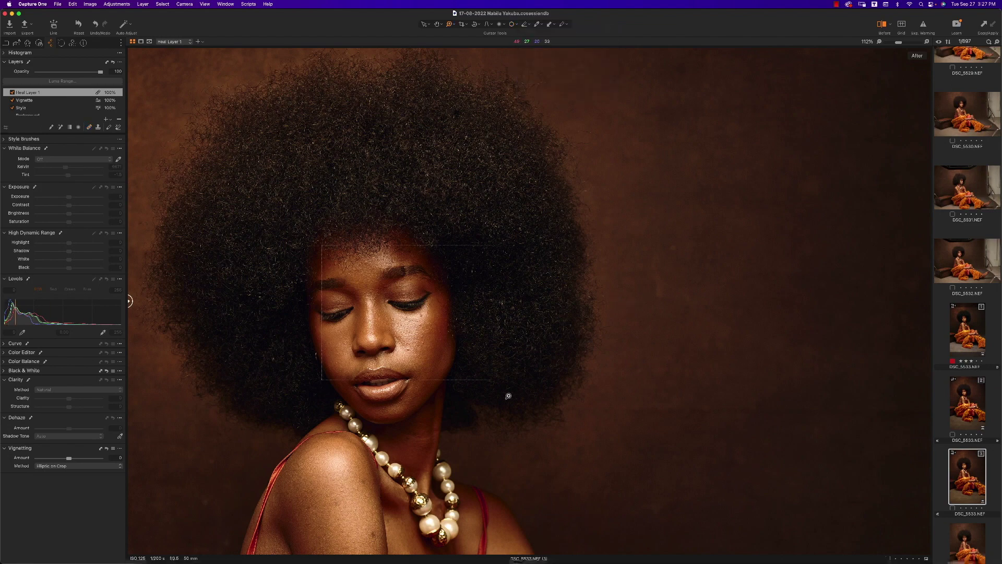
Remove the small blemishes across the woman's left cheek, from below the eye to the jawline.
key("z")
left_click(408, 379)
key("o")
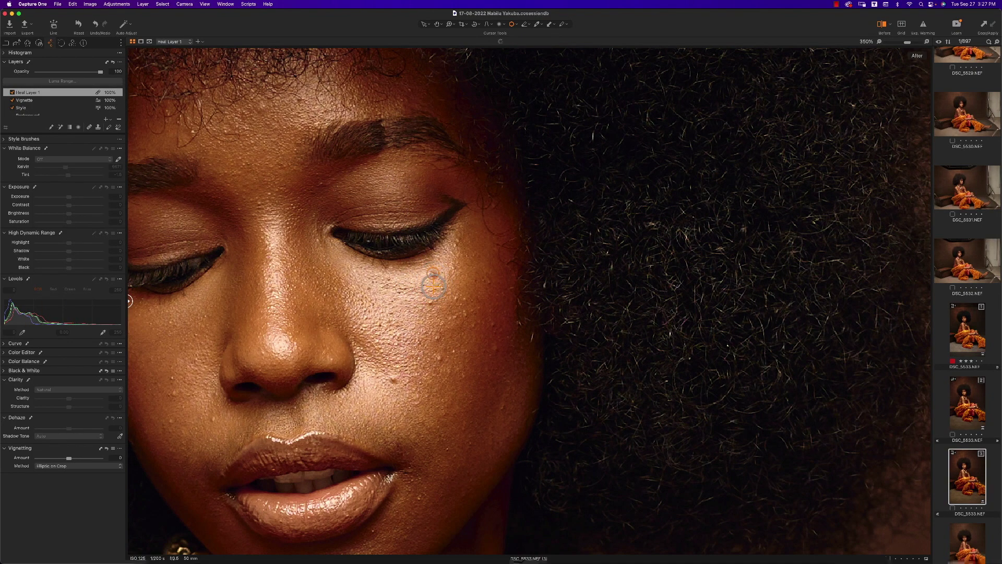
left_click(432, 275)
left_click(455, 296)
left_click(439, 322)
left_click(437, 339)
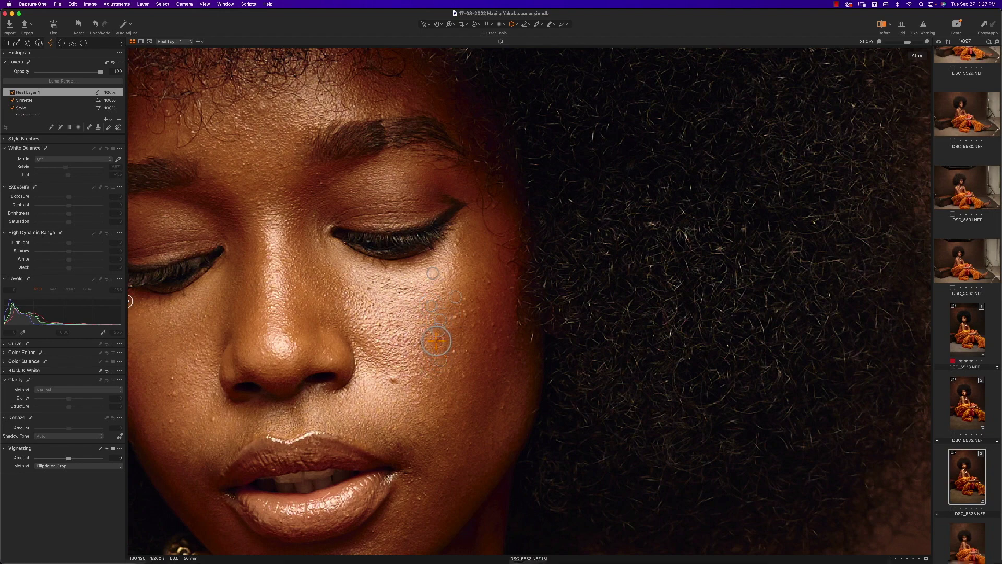
left_click(455, 316)
left_click(475, 326)
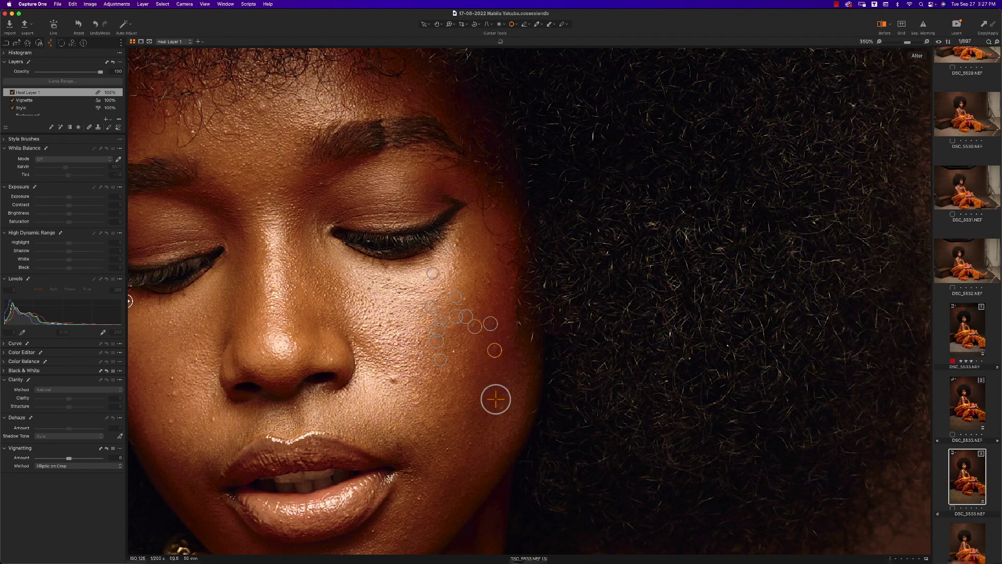
left_click(511, 421)
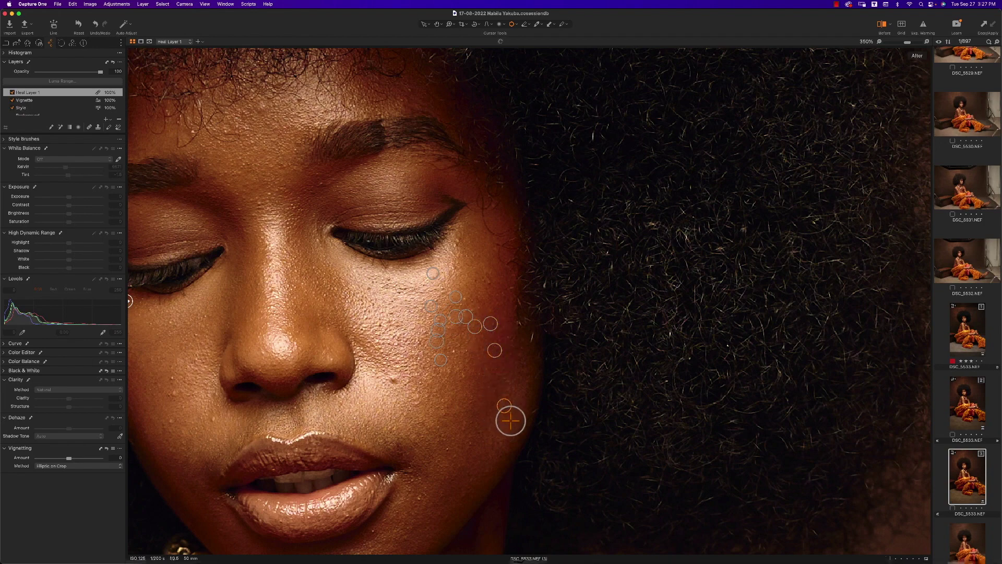
left_click(411, 386)
left_click(491, 282)
left_click(467, 298)
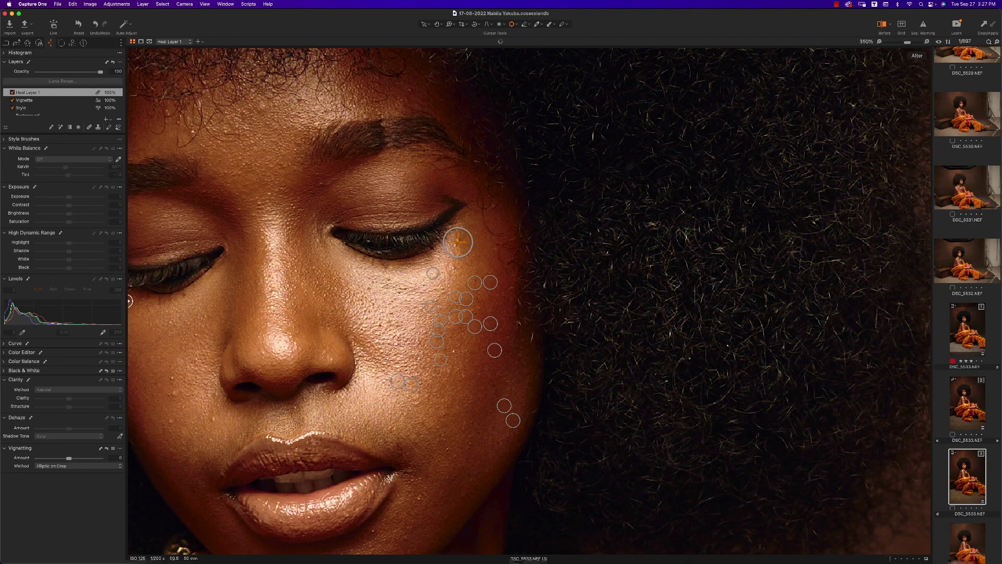
Remove the small spots beside the nose, on the forehead and on the bridge of the nose.
left_click(372, 319)
left_click(267, 105)
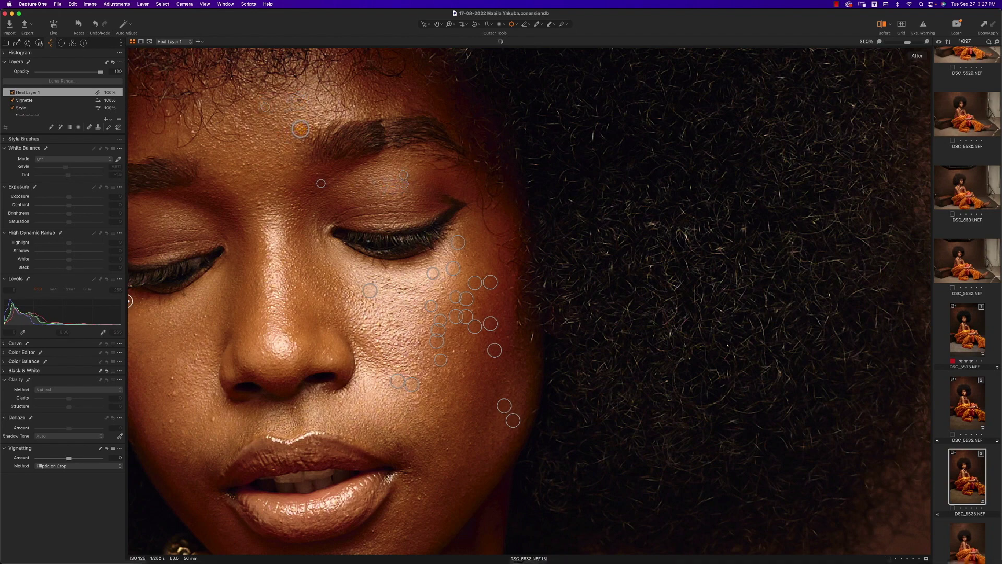
left_click(300, 129)
left_click(272, 292)
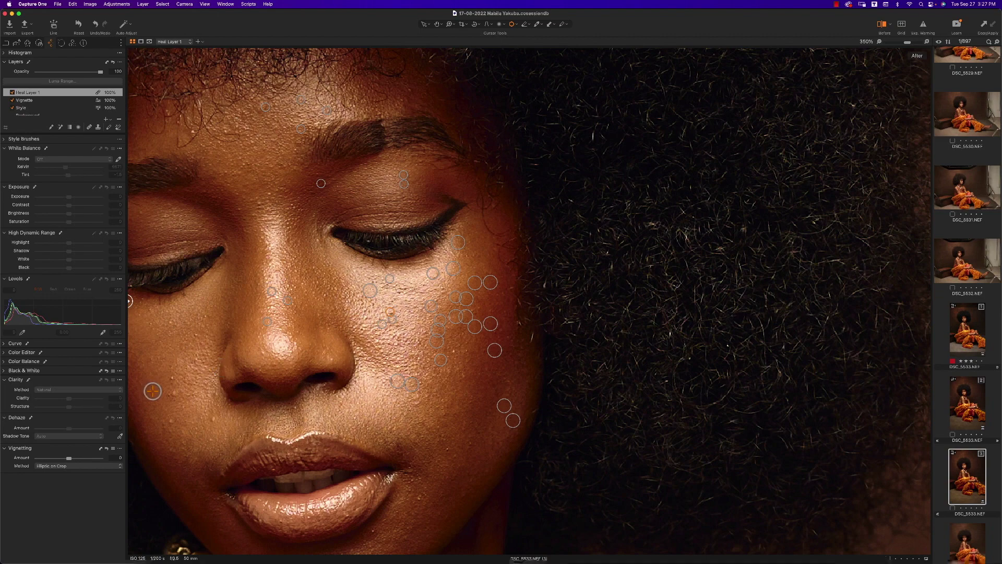
Remove the blemishes across the woman's right cheek.
left_click(170, 395)
left_click(181, 410)
left_click(170, 420)
left_click(197, 336)
left_click(147, 324)
Remove the spots at the inner end of the right eyebrow and on the right eyelid.
left_click(259, 204)
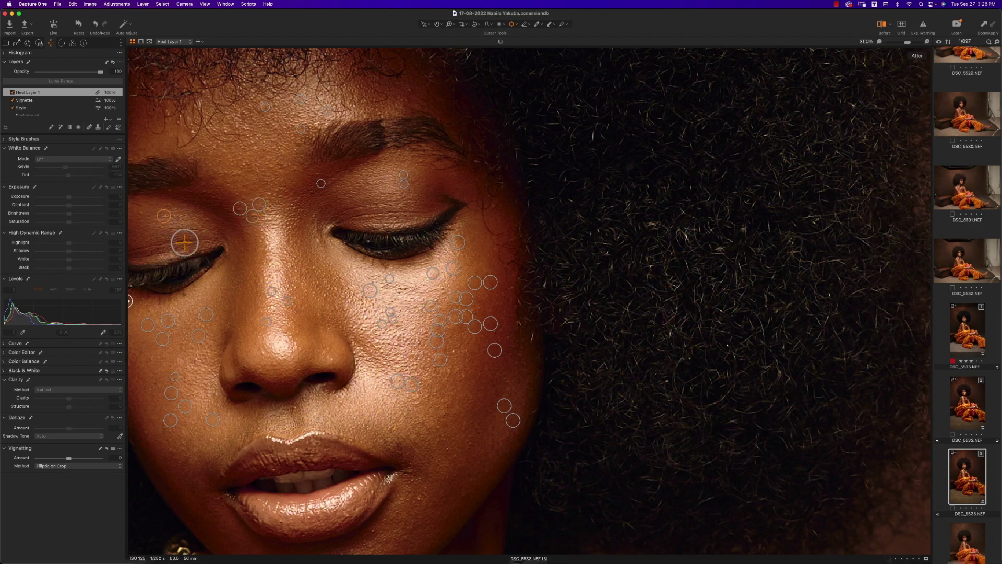
left_click_drag(154, 248, 239, 261)
left_click(226, 225)
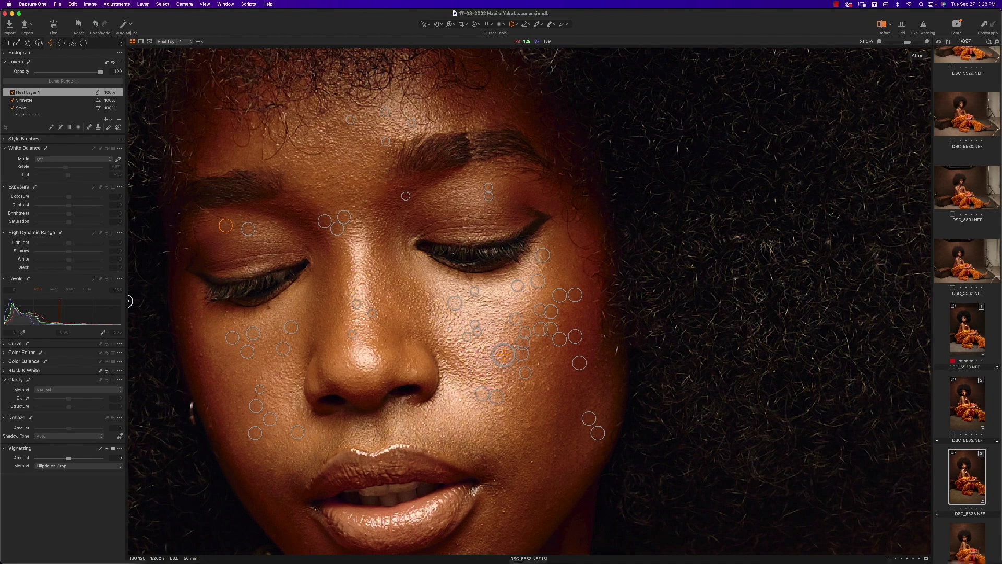
Remove the remaining spots in the middle of the woman's left cheek and on its lower part above the jaw.
left_click(482, 367)
left_click(533, 461)
left_click(539, 471)
left_click(554, 454)
left_click(549, 438)
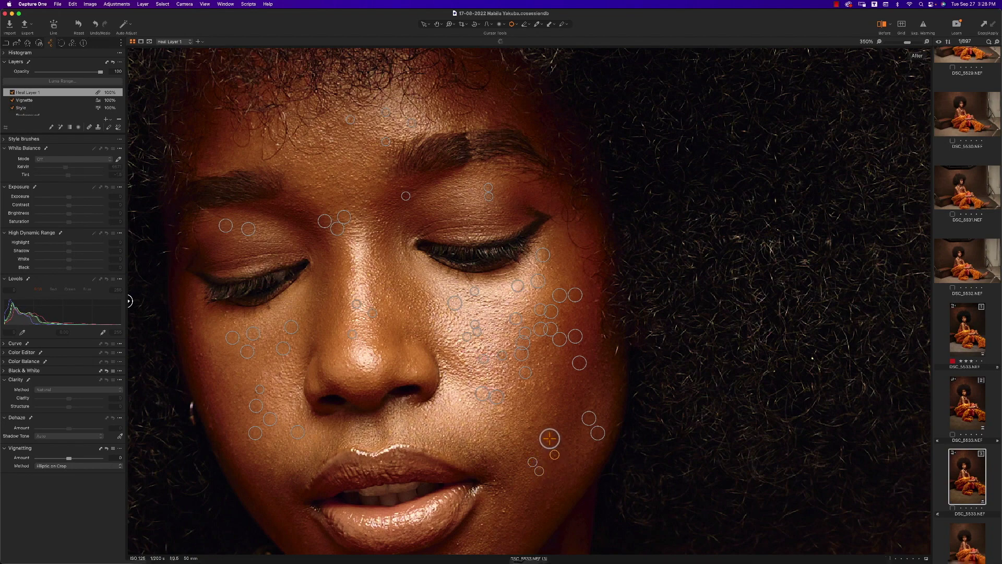
left_click(558, 434)
Remove the blemishes around the left corner of the mouth, on the chin and along the left jawline.
scroll(547, 498, "down", 5)
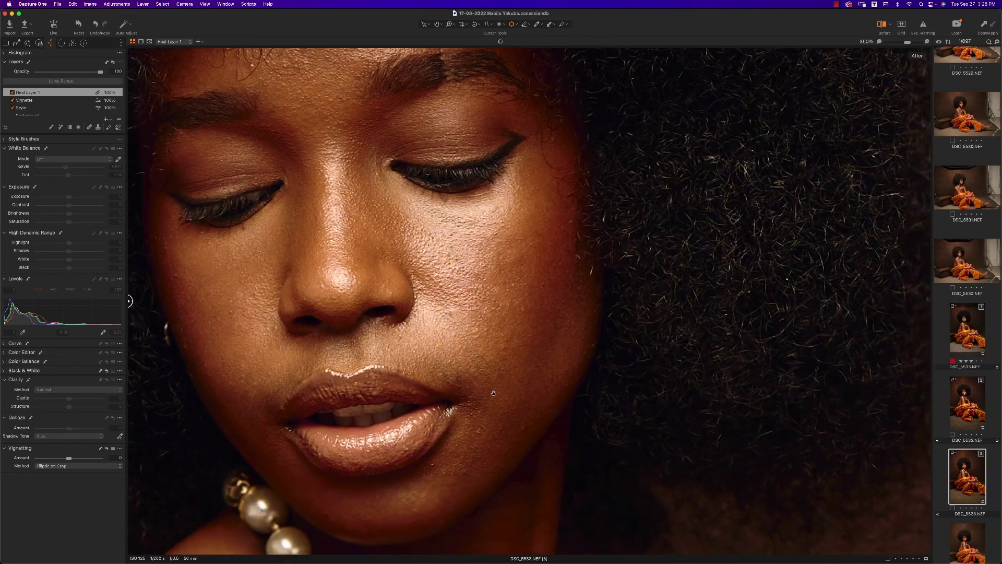
left_click(482, 432)
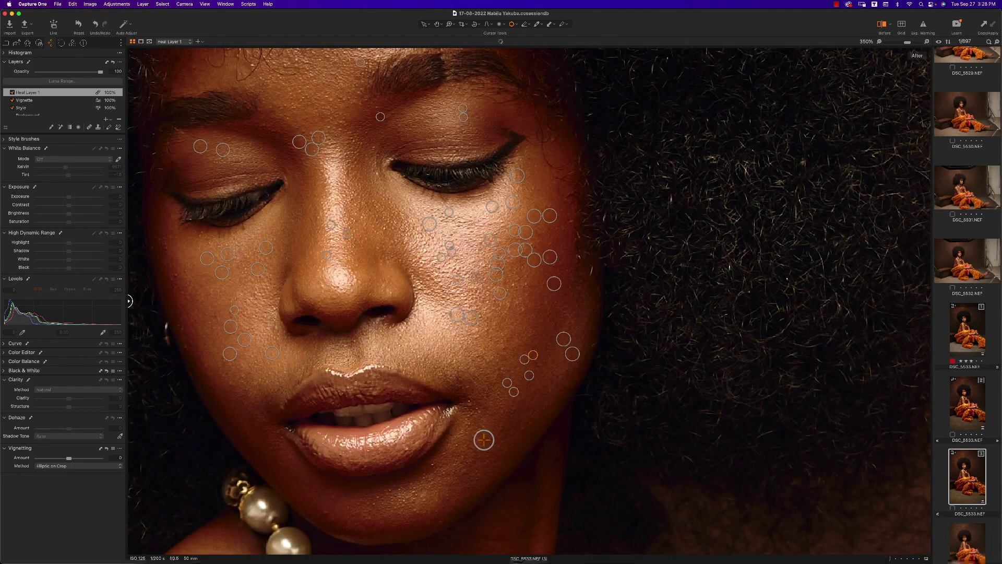
left_click(432, 463)
left_click(444, 453)
left_click(457, 446)
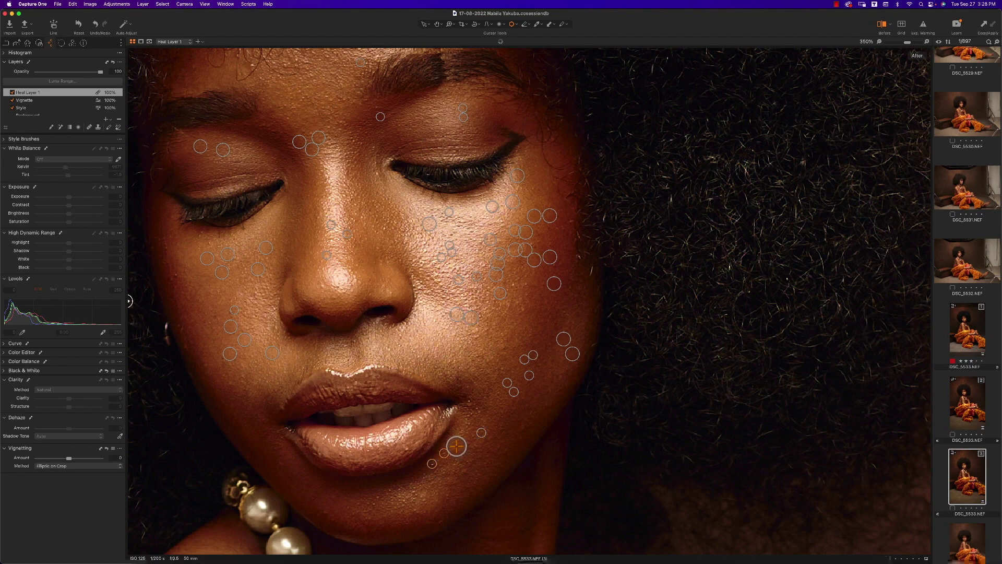
left_click(473, 413)
left_click(470, 399)
left_click(476, 409)
left_click(523, 425)
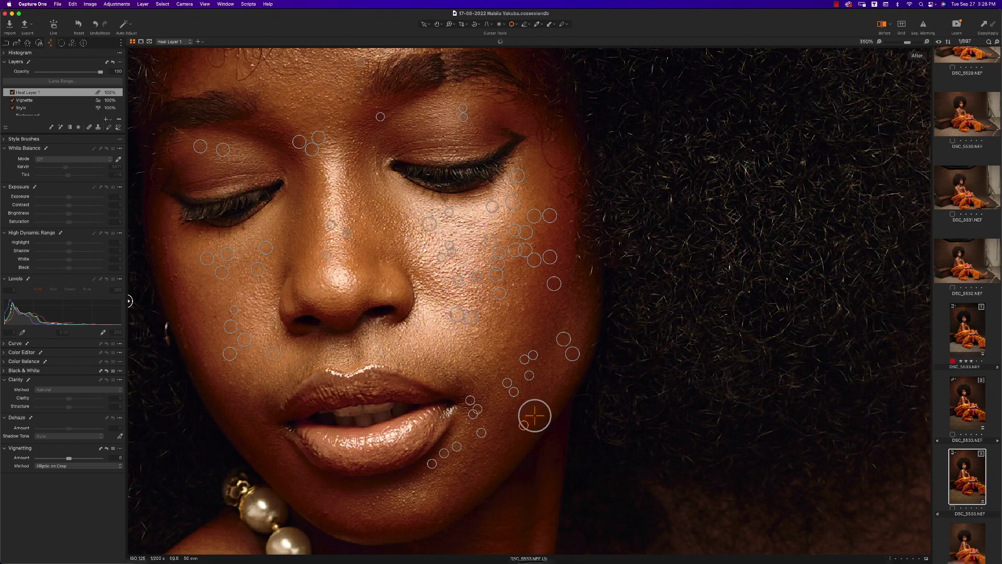
left_click(531, 409)
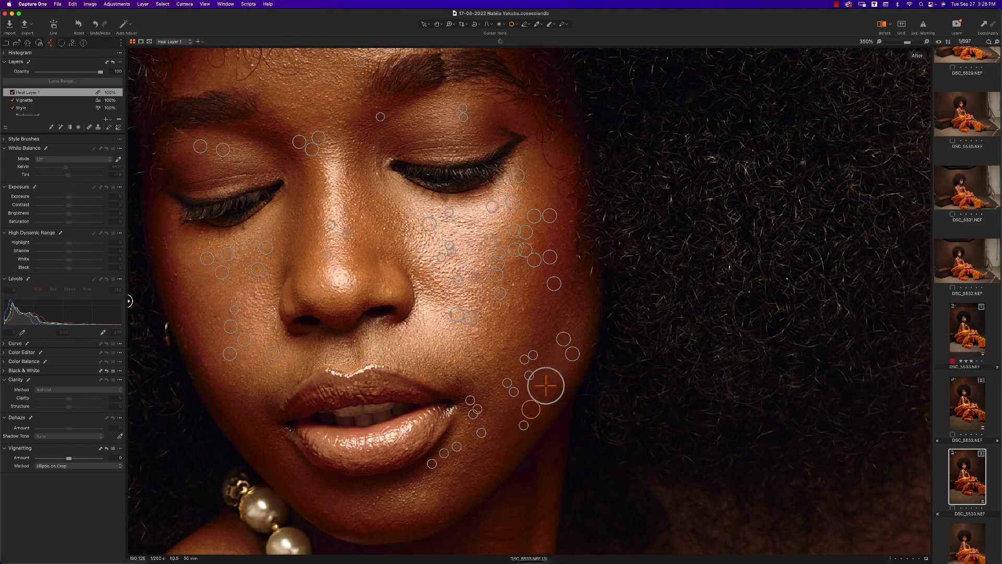
Remove the spots on the outer edge of the right cheek and on the forehead above the right eyebrow.
left_click(178, 275)
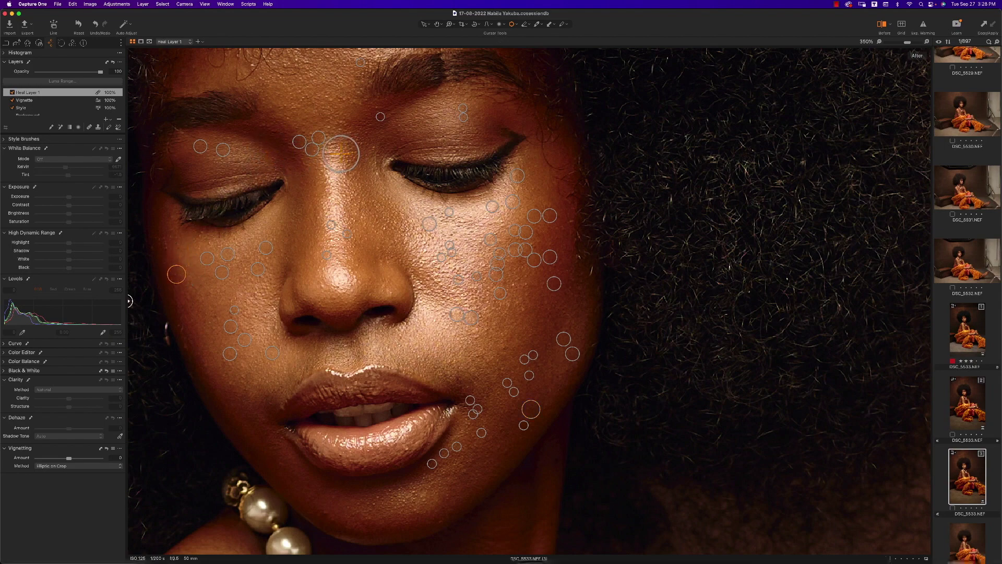
scroll(327, 153, "up", 8)
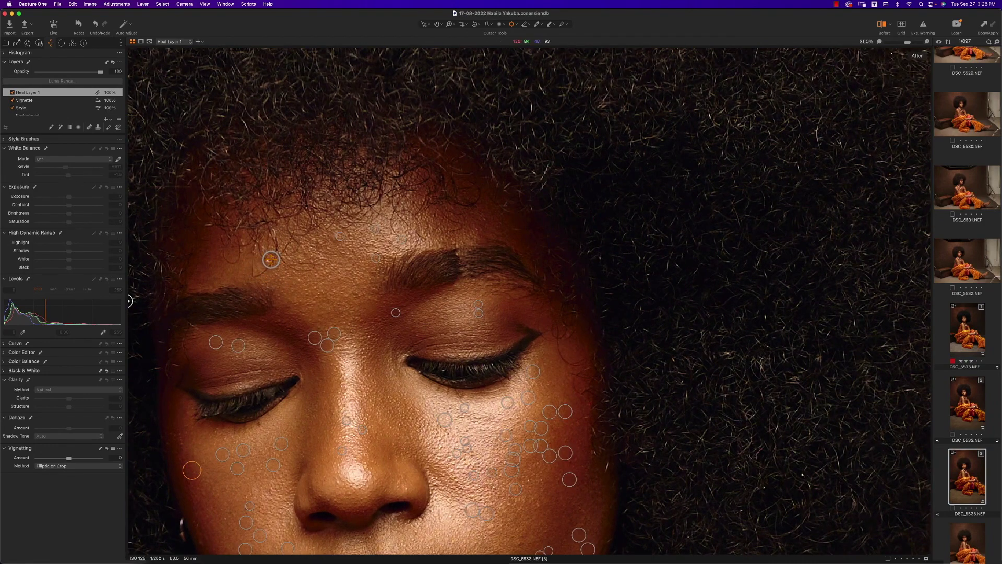
left_click(251, 251)
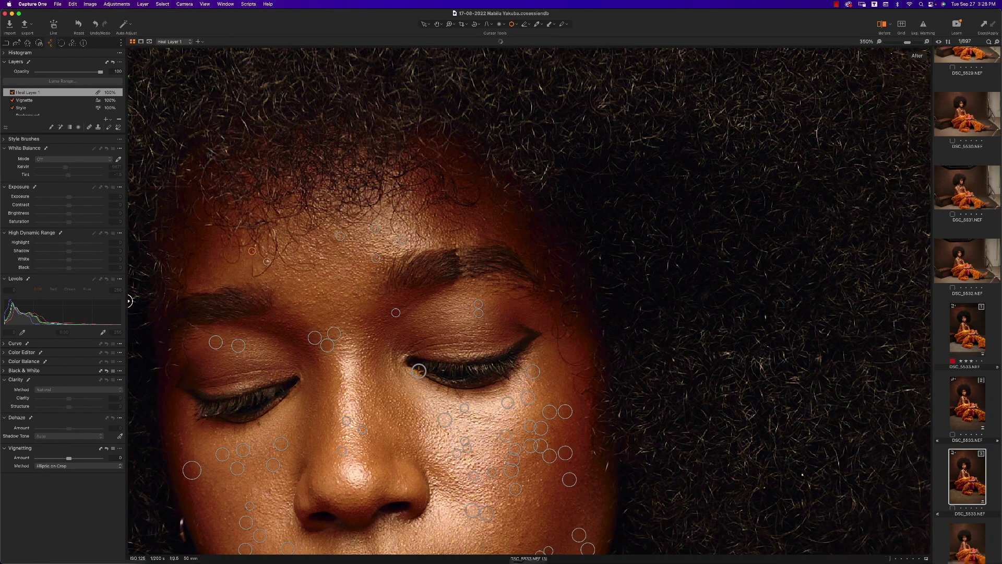
Clean up the last spots on the nose, above the upper lip and on the left cheek.
scroll(425, 381, "down", 5)
scroll(353, 326, "down", 2)
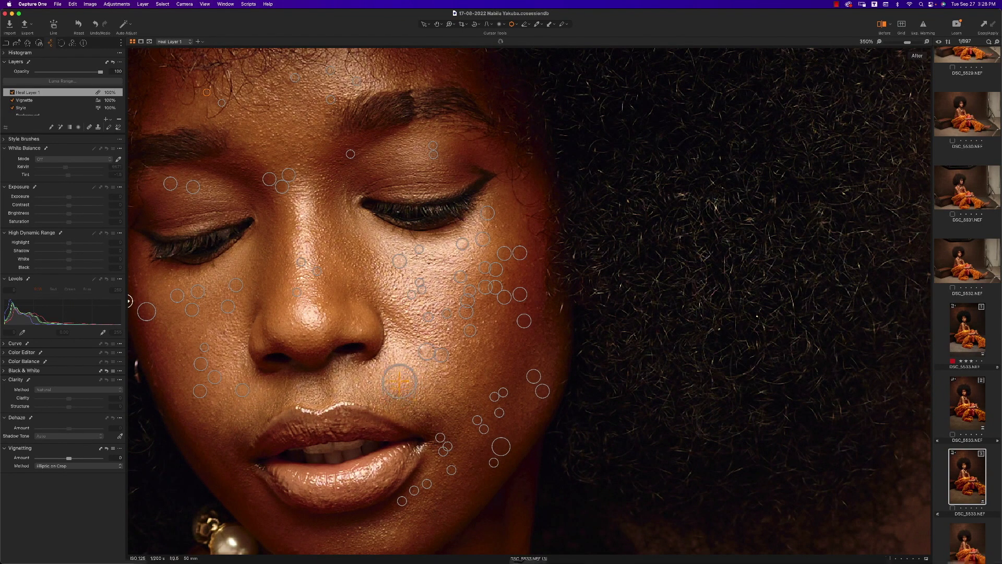
left_click(356, 262)
left_click(322, 380)
left_click(484, 325)
left_click(494, 345)
left_click(535, 349)
Toggle the heal layer's visibility, leave it off, and compare the face with the original using the before/after split.
key("v")
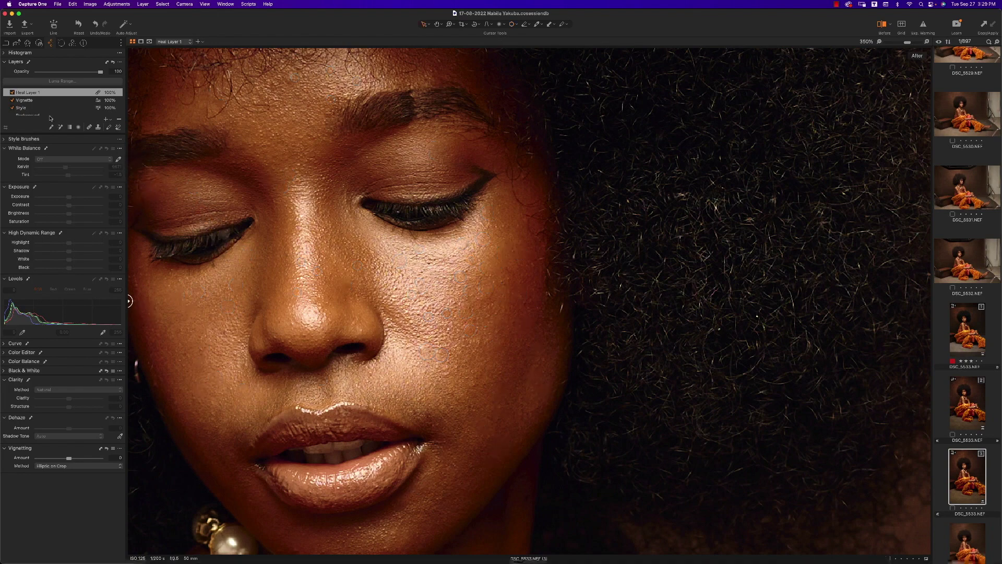
left_click(12, 93)
left_click(12, 93)
left_click_drag(130, 300, 627, 300)
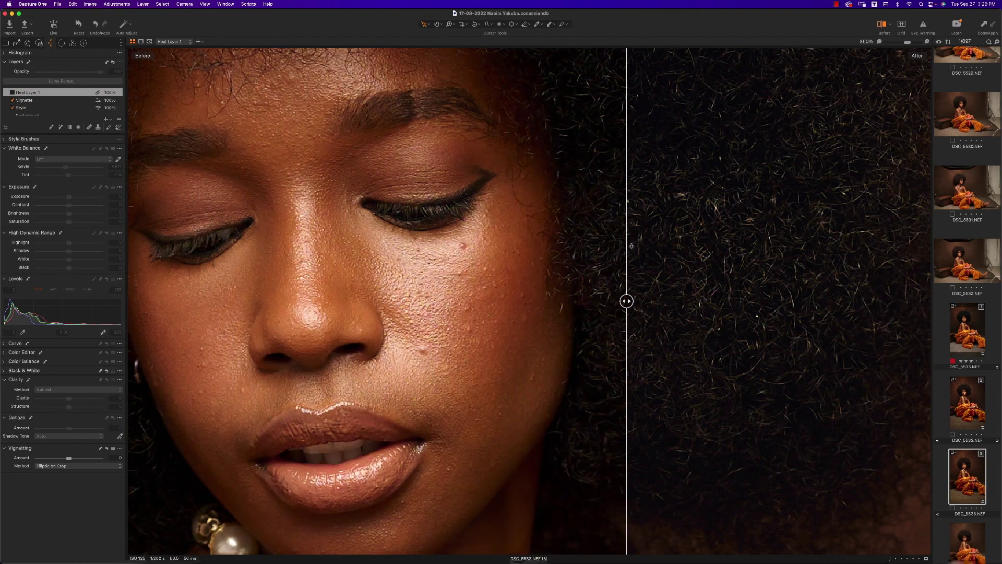
left_click_drag(632, 246, 117, 270)
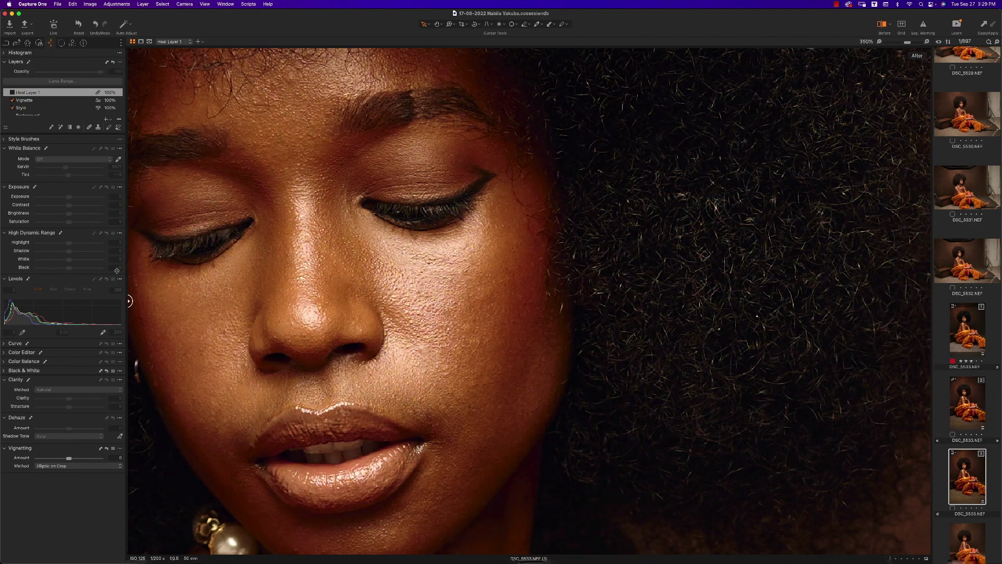
Crop the photo to a 4x5 ratio, tightening the frame slightly and repositioning it around the seated woman.
key("super+0")
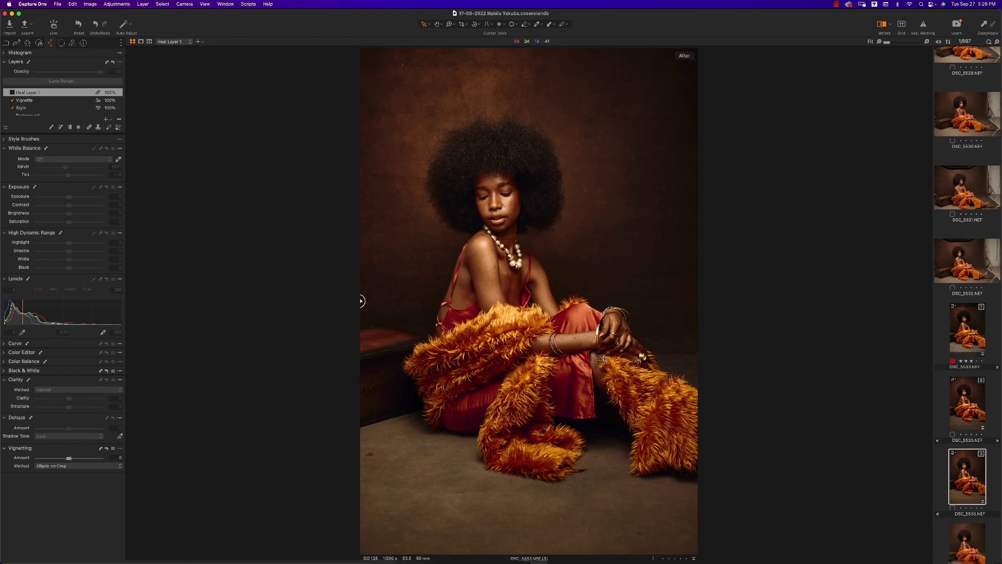
key("c")
right_click(461, 330)
left_click(517, 341)
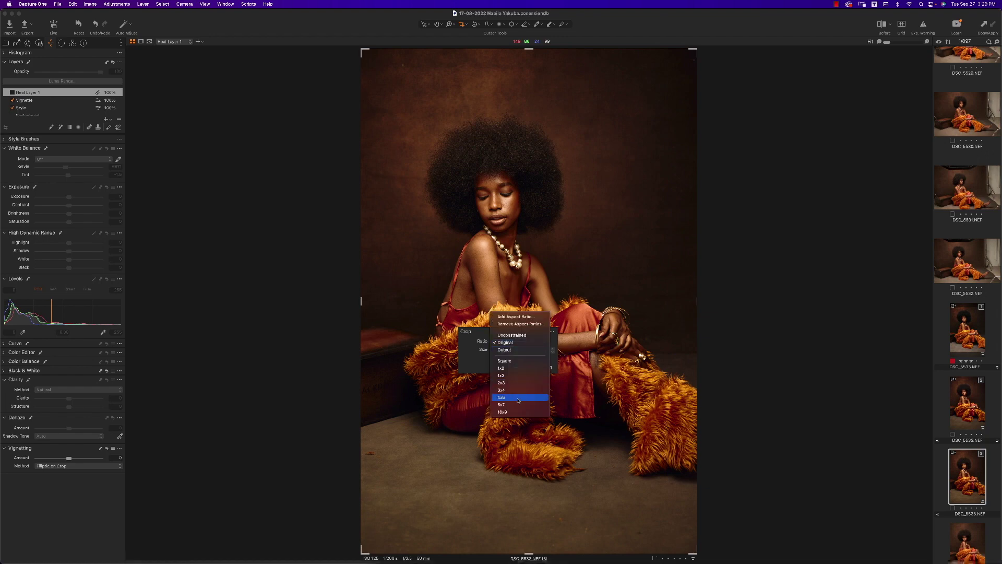
left_click(518, 400)
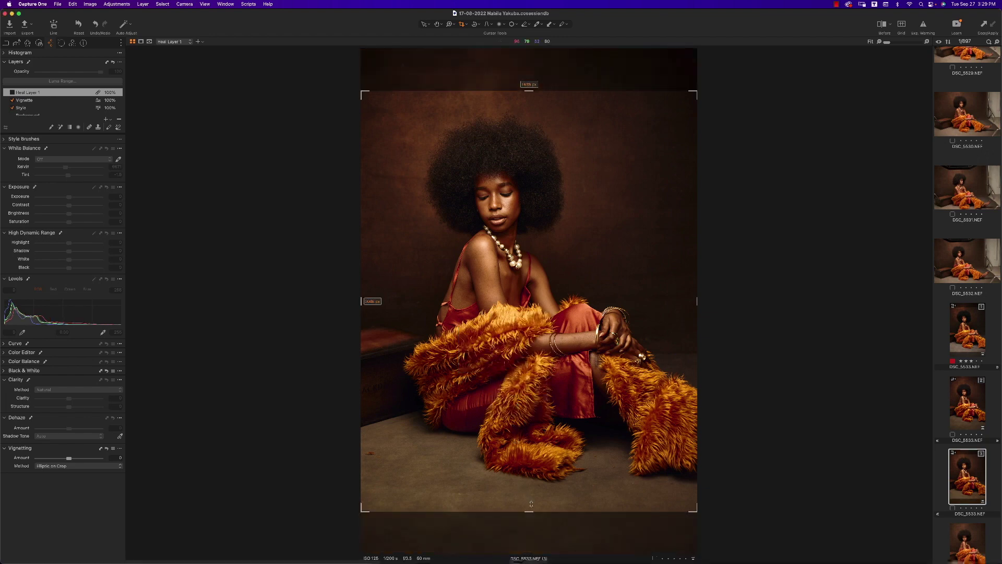
left_click_drag(532, 506, 532, 496)
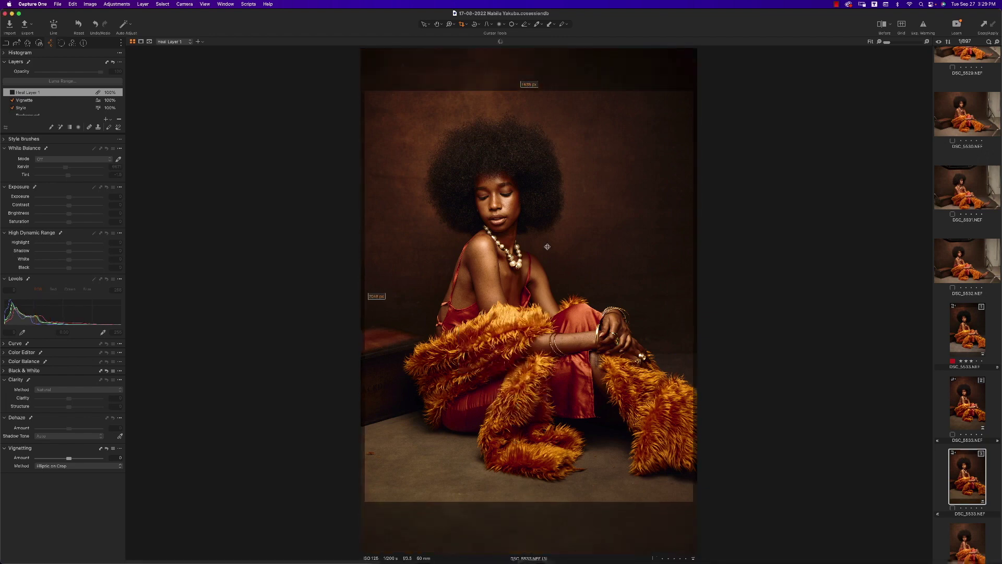
left_click_drag(539, 160, 533, 165)
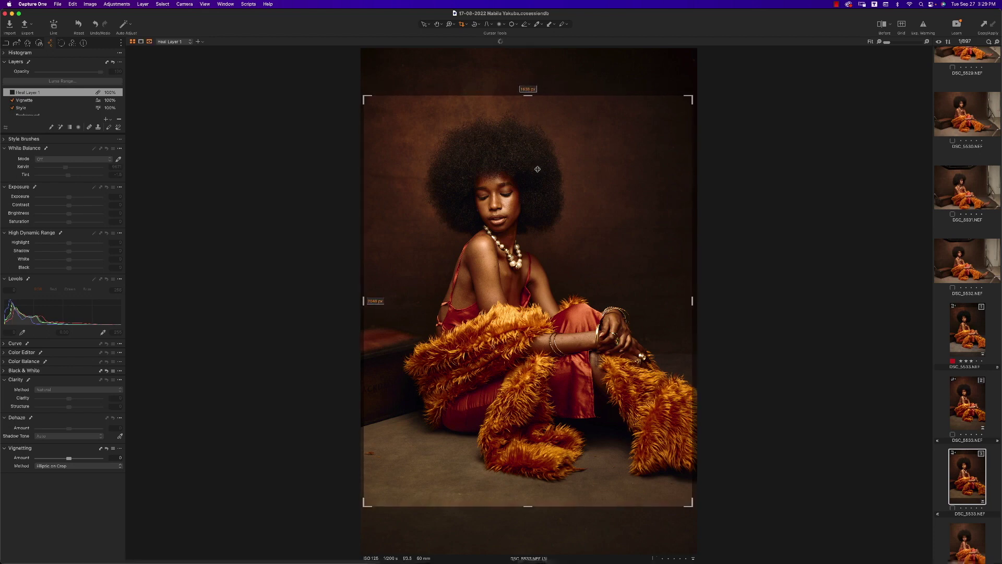
key("v")
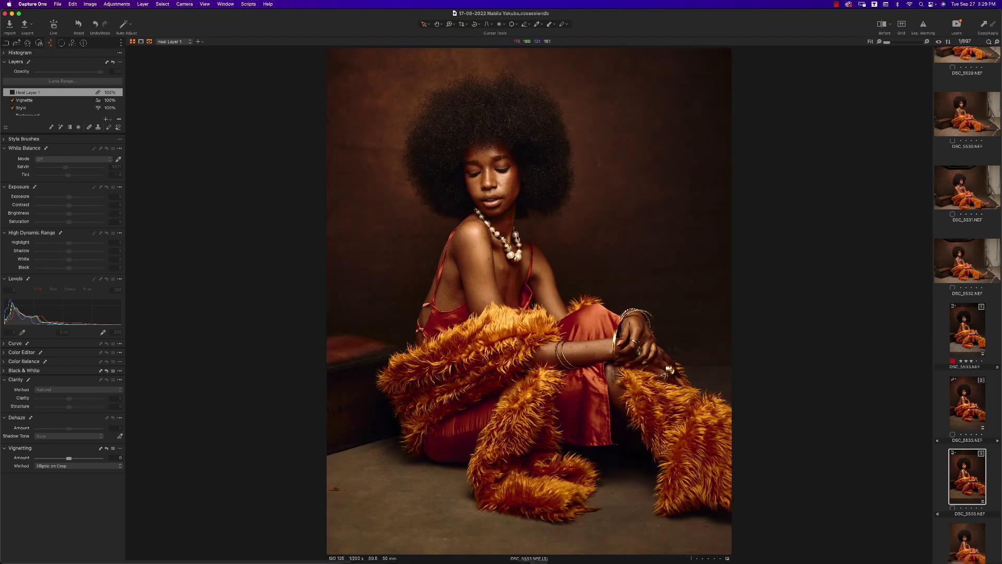
Compare the cropped photo before and after the grading with the split view.
key("y")
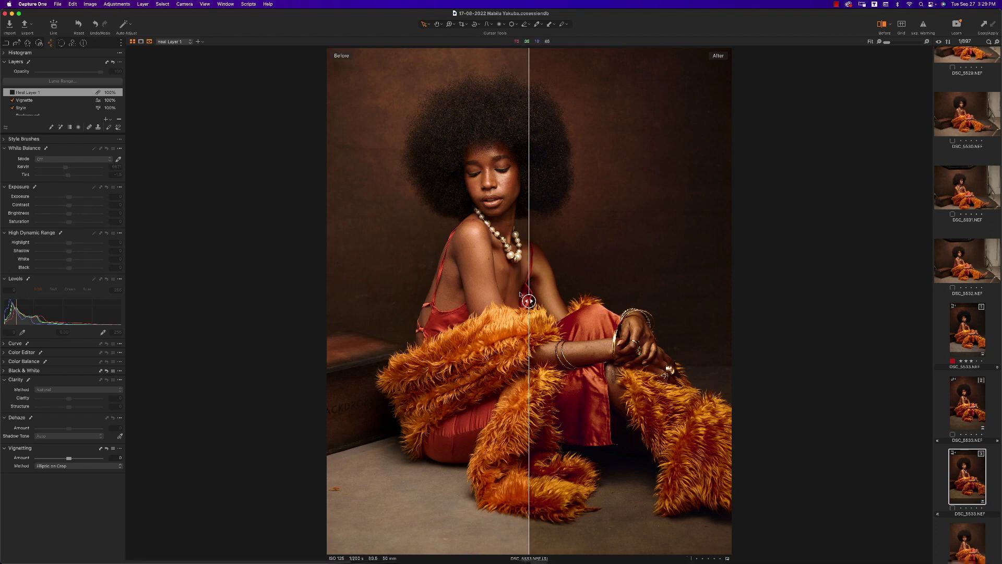
left_click_drag(529, 301, 354, 301)
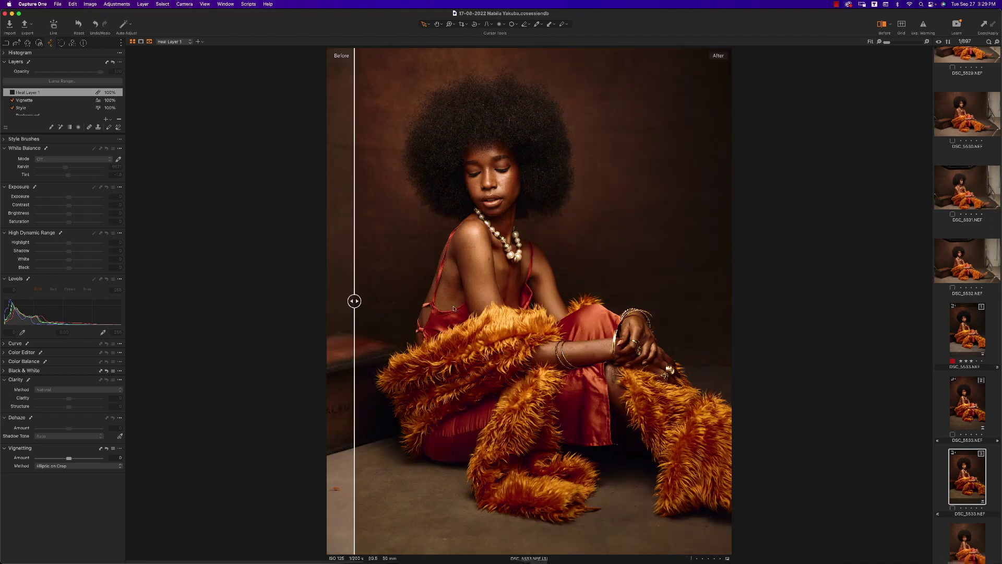
left_click_drag(454, 308, 267, 355)
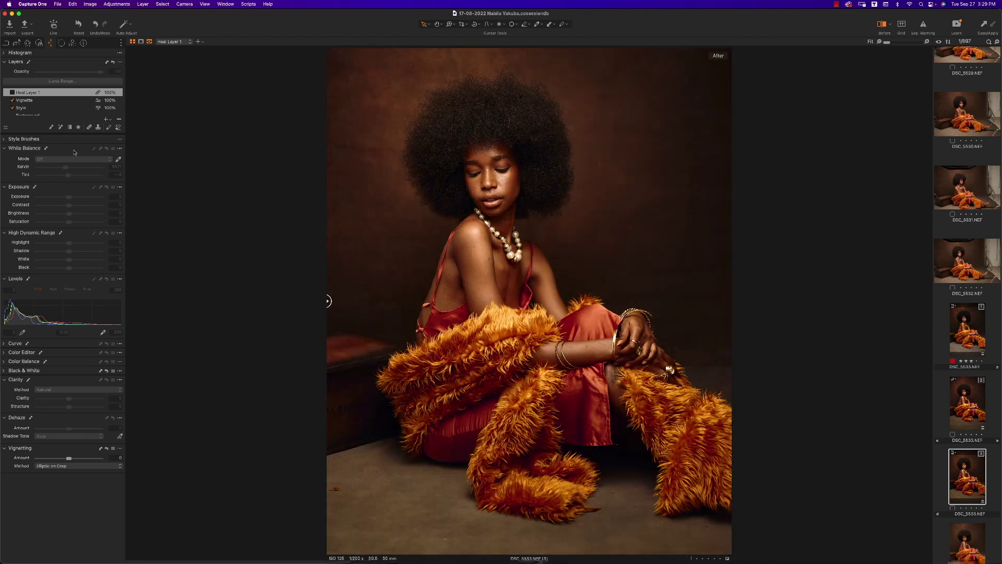
Turn the heal layer back on and remove the blemishes on the woman's upper arm with a larger spot size.
left_click(12, 91)
left_click(488, 270)
scroll(366, 169, "up", 8)
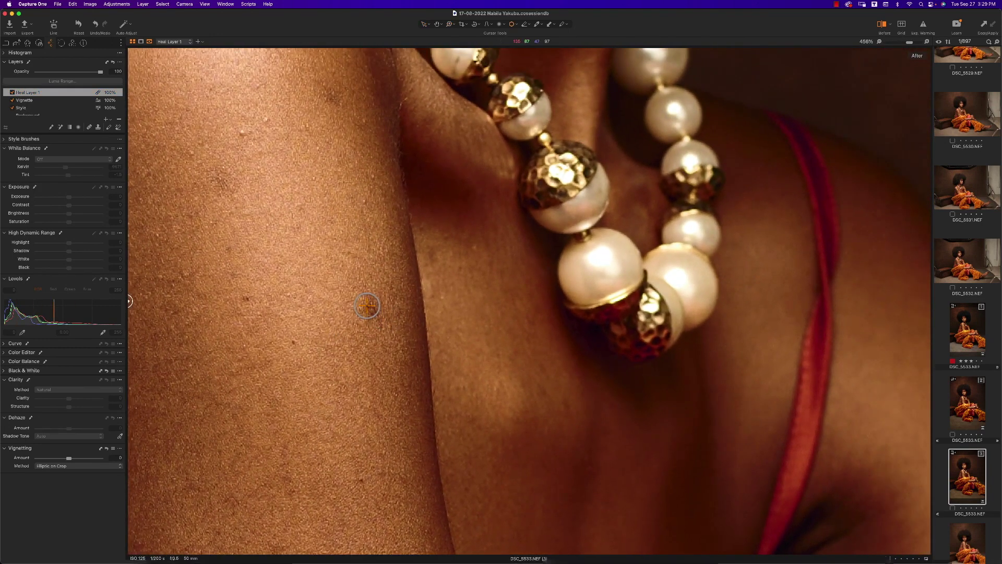
key("bracketright")
key("bracketright")
key("bracketright")
key("bracketright")
key("bracketright")
key("bracketright")
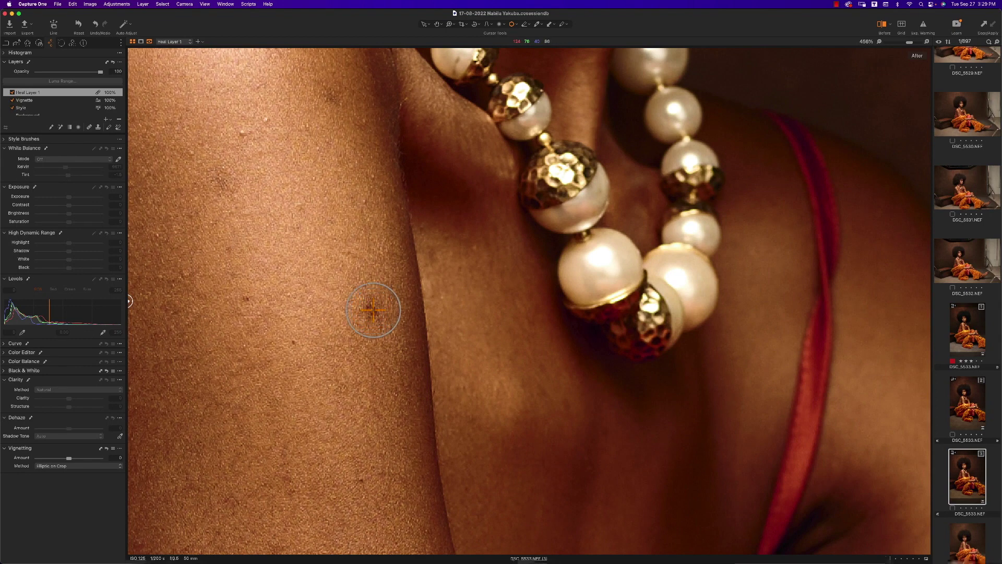
left_click(372, 310)
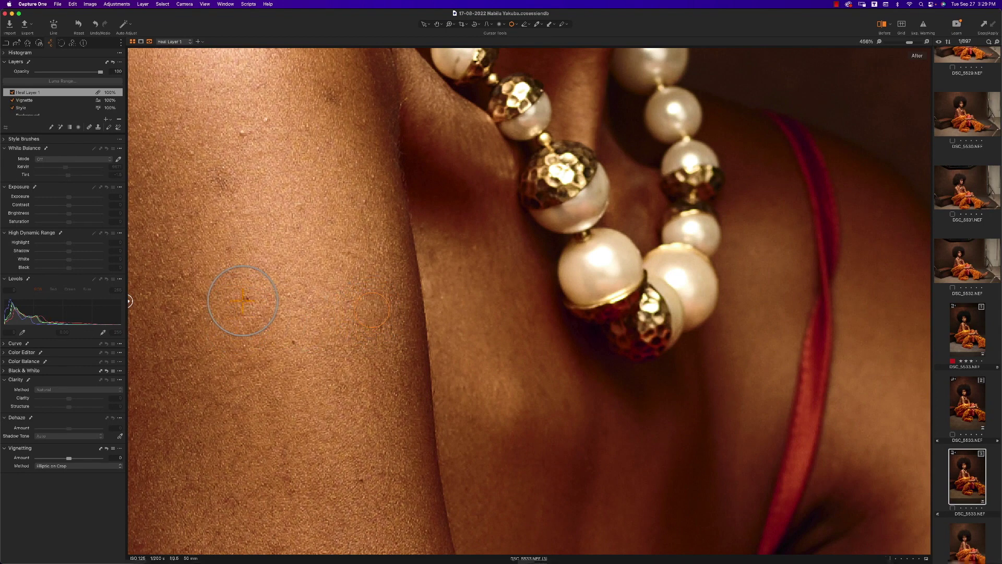
left_click(281, 340)
left_click(360, 476)
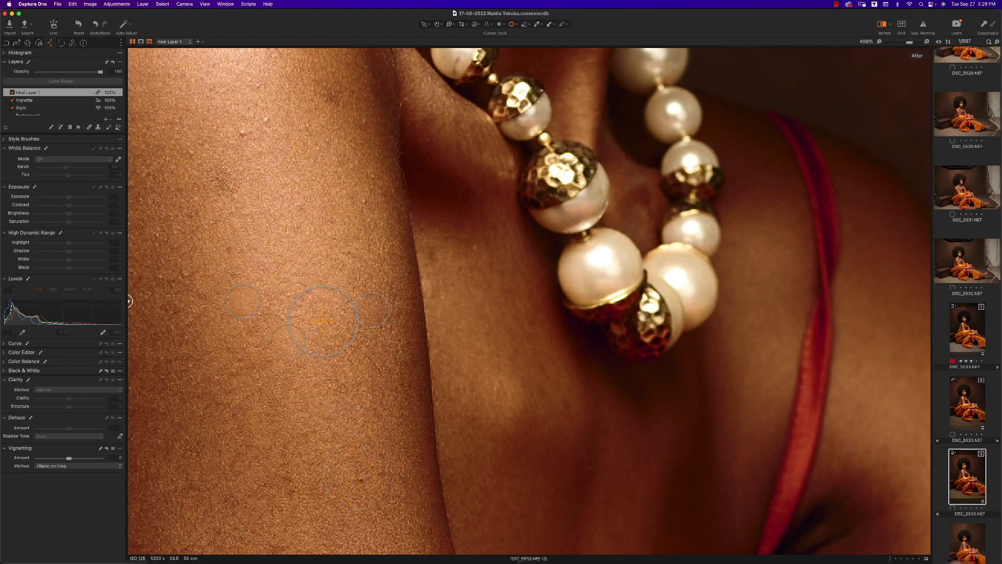
Remove the two neighbouring blemishes just below the top of the woman's shoulder.
scroll(304, 318, "up", 5)
left_click(242, 321)
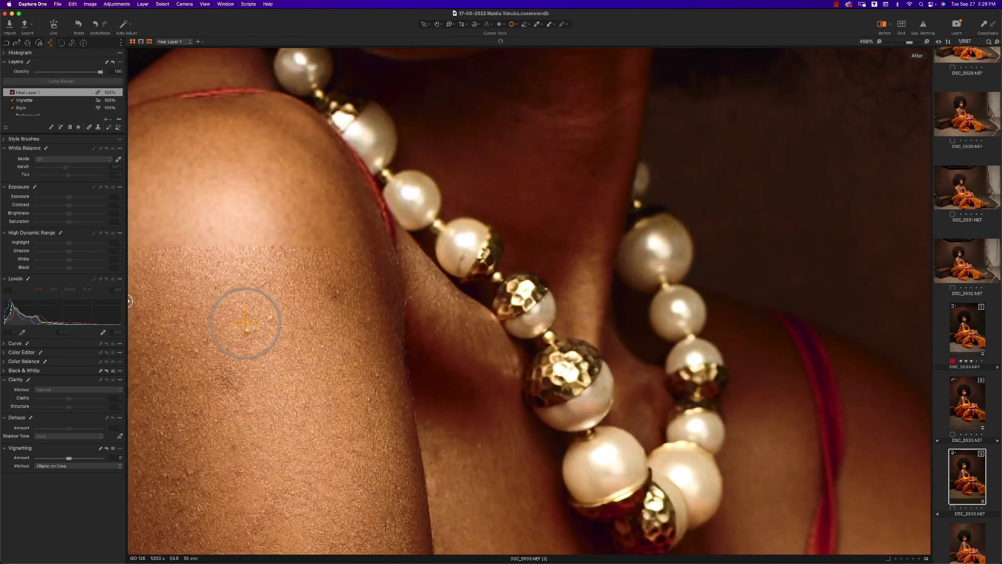
left_click(274, 308)
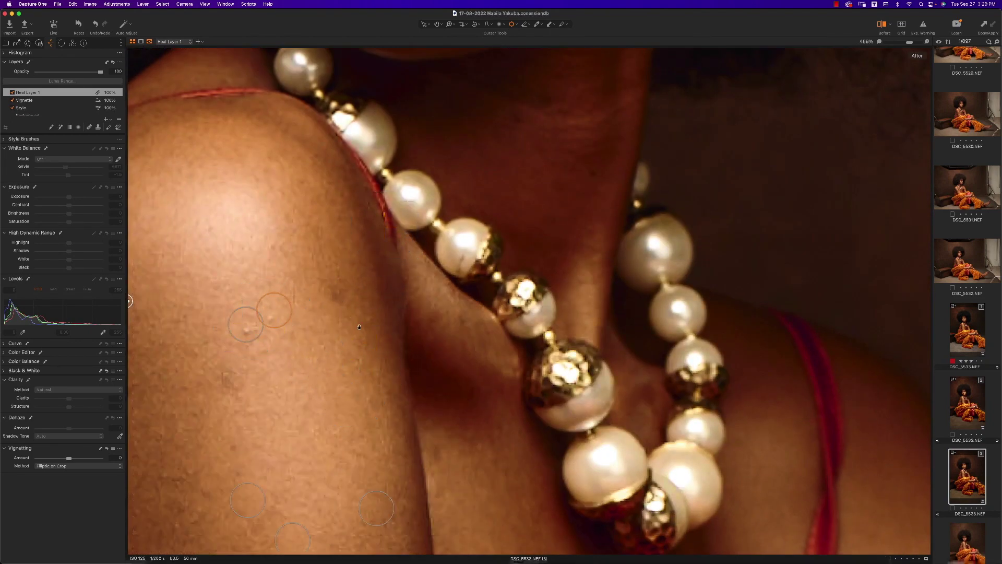
Inspect the skin around the necklace and review the whole retouched image without the heal markers.
scroll(404, 404, "up", 3)
scroll(403, 404, "right", 5)
scroll(404, 404, "down", 3)
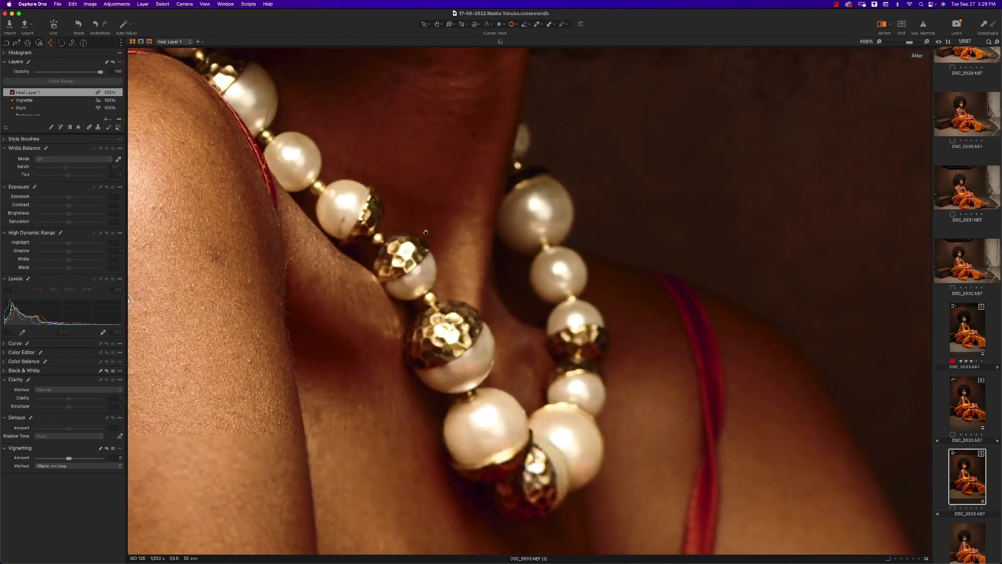
key("super+0")
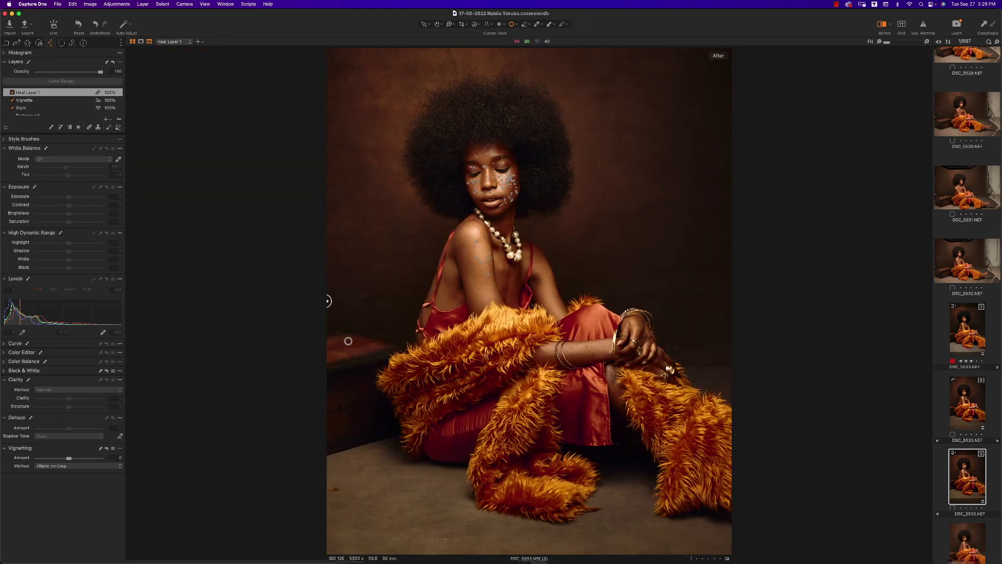
key("v")
left_click_drag(328, 301, 288, 256)
left_click(836, 4)
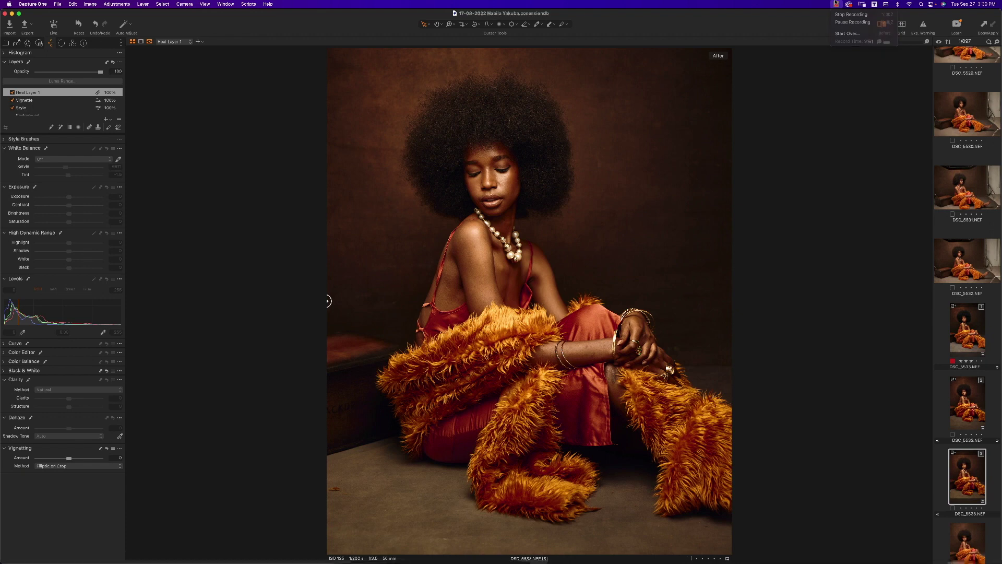
left_click(836, 4)
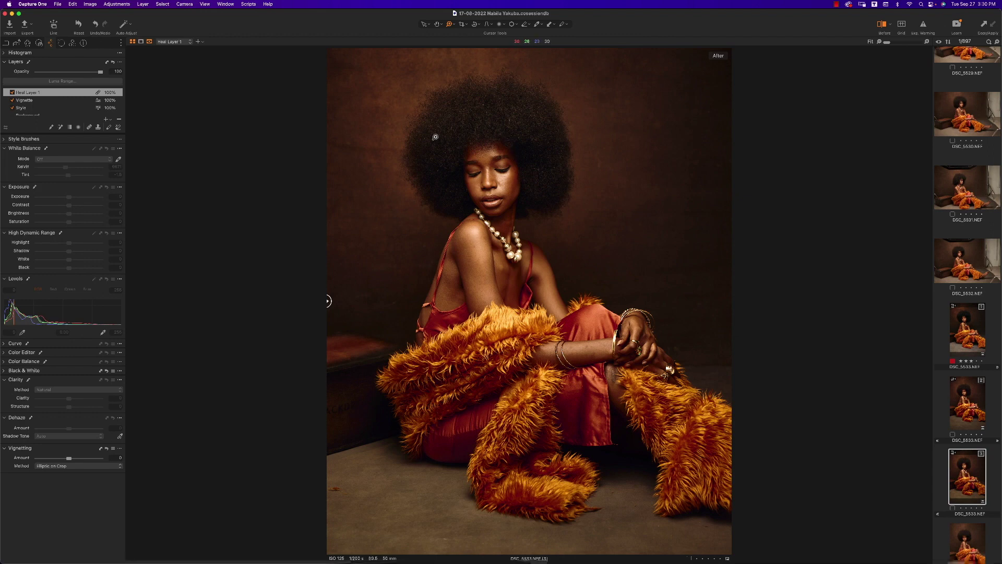
Inspect the woman's retouched face, hair and shoulder up close twice, reviewing the whole cropped portrait after each close-up.
key("z")
left_click_drag(418, 119, 633, 282)
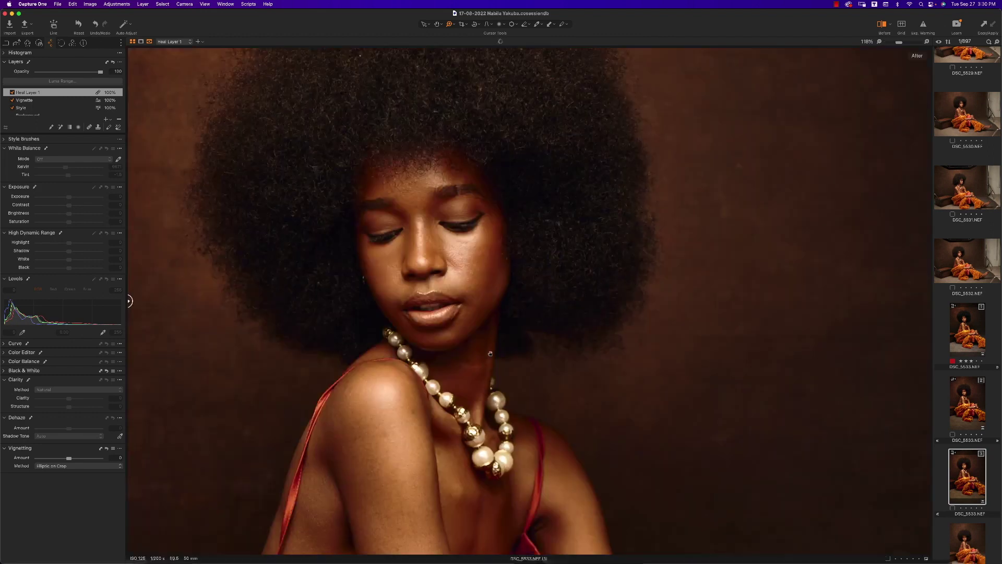
key("super+0")
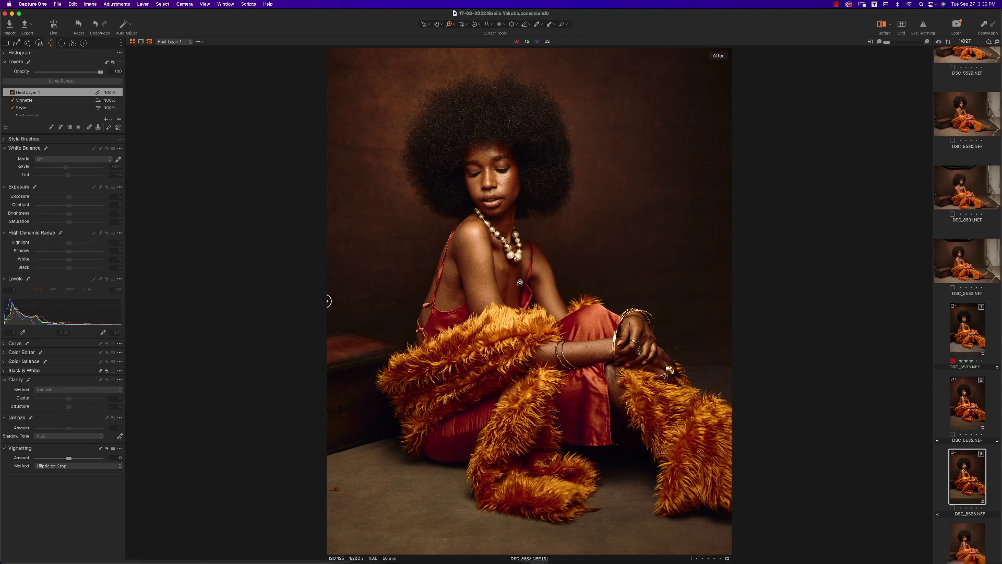
left_click_drag(432, 123, 652, 280)
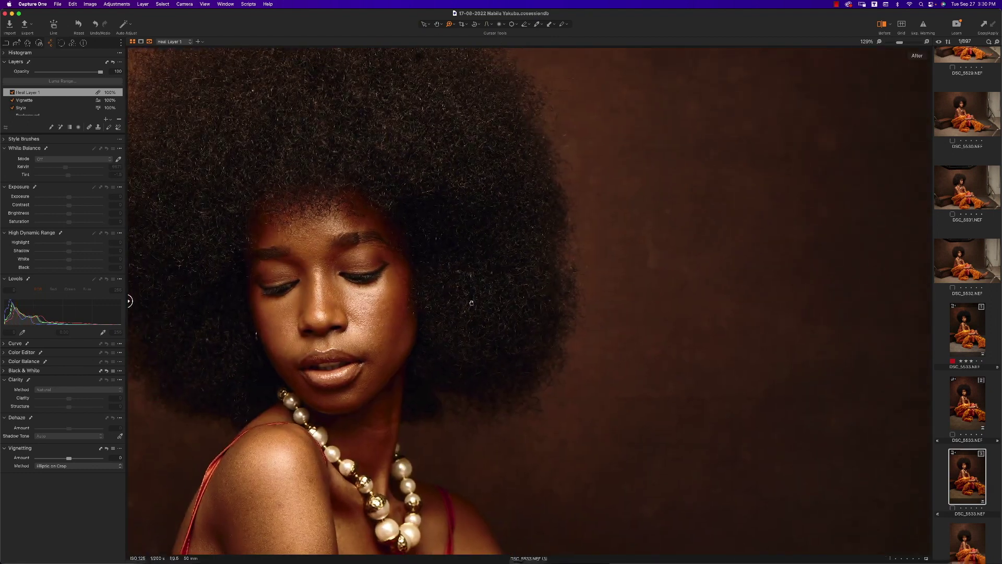
key("super+0")
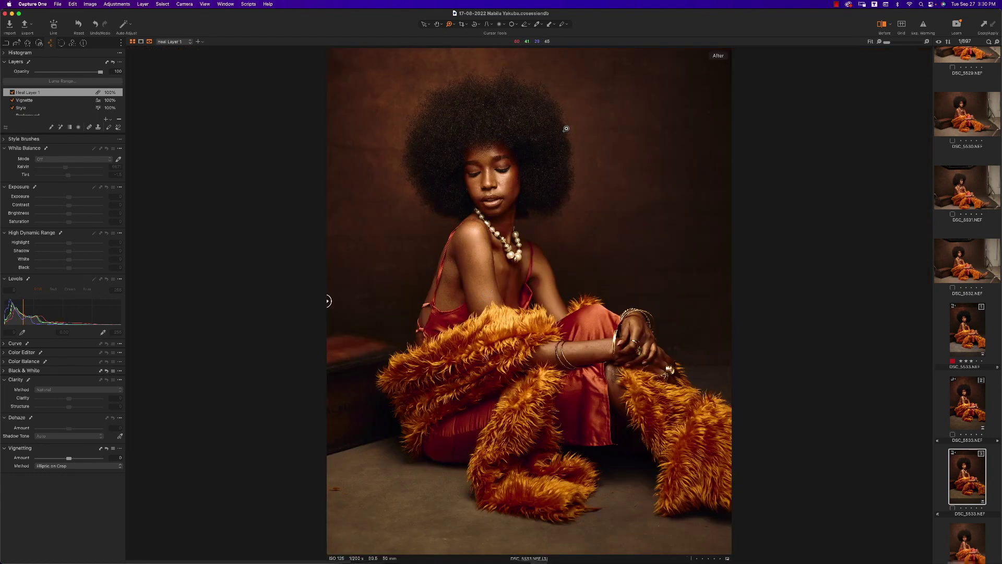
left_click(837, 4)
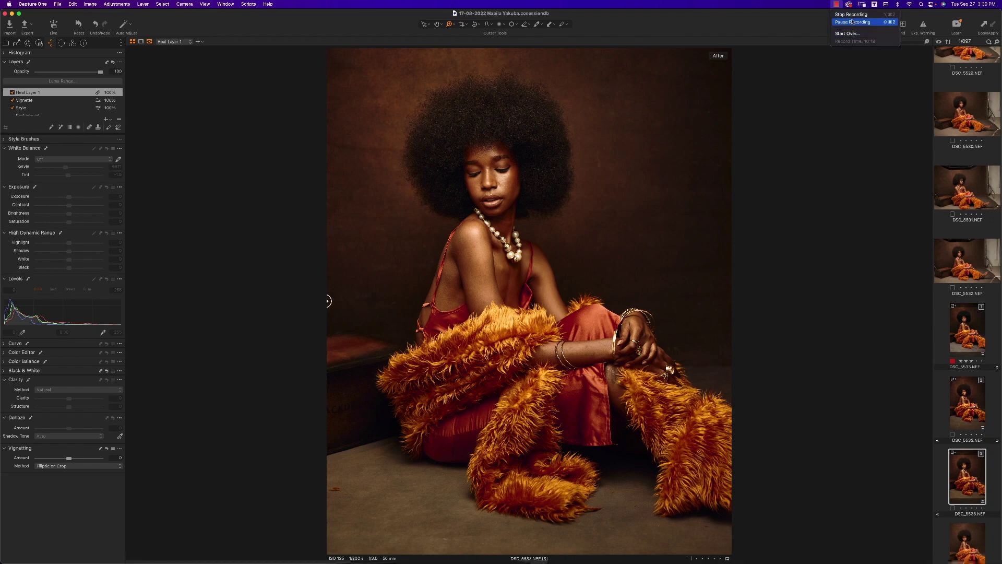
left_click(852, 15)
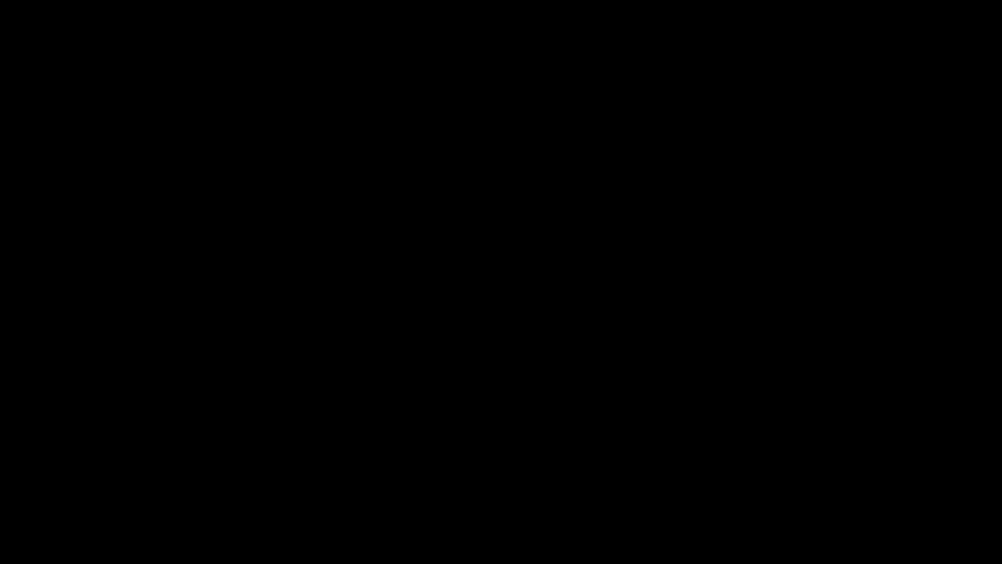